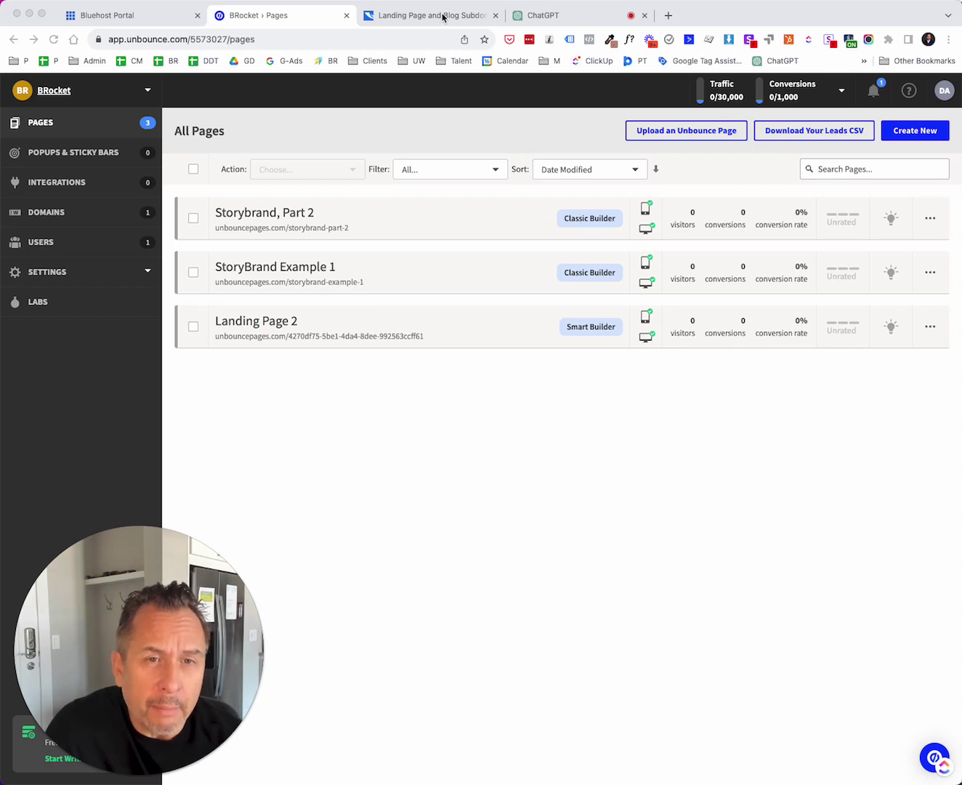
Read through the BootstrapCreative article's landing page and blog subdomain example lists
click(443, 15)
scroll(387, 324, down, 3)
scroll(436, 327, down, 1)
scroll(509, 351, down, 1)
scroll(350, 329, down, 2)
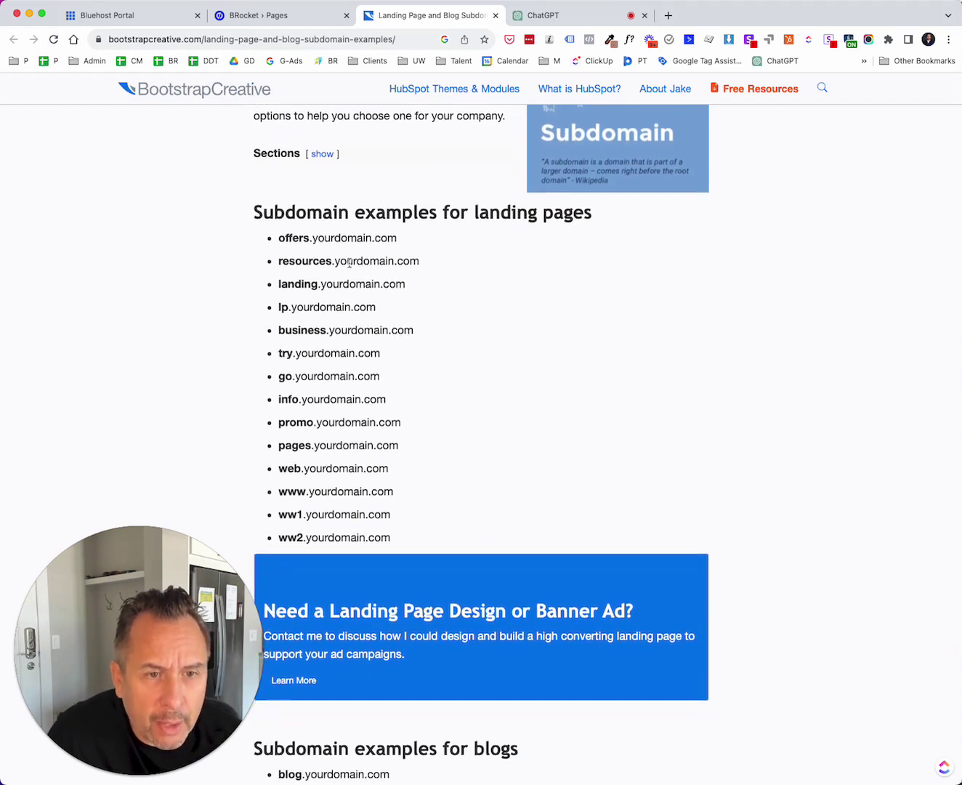
scroll(350, 263, down, 1)
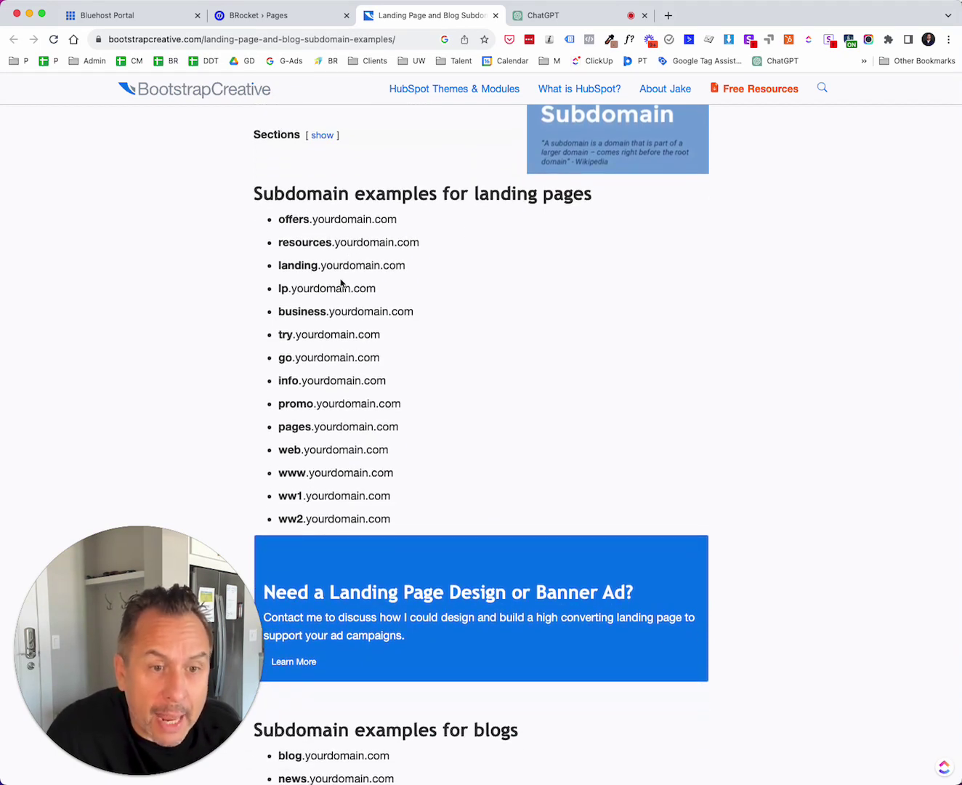
scroll(327, 304, down, 1)
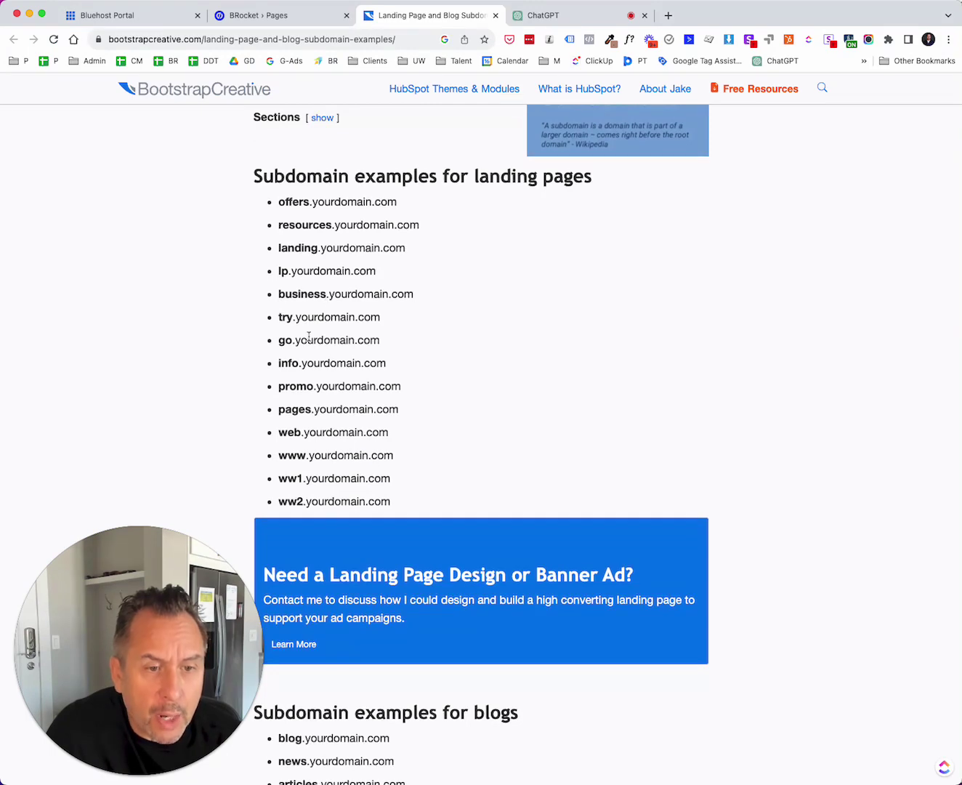
scroll(309, 336, down, 15)
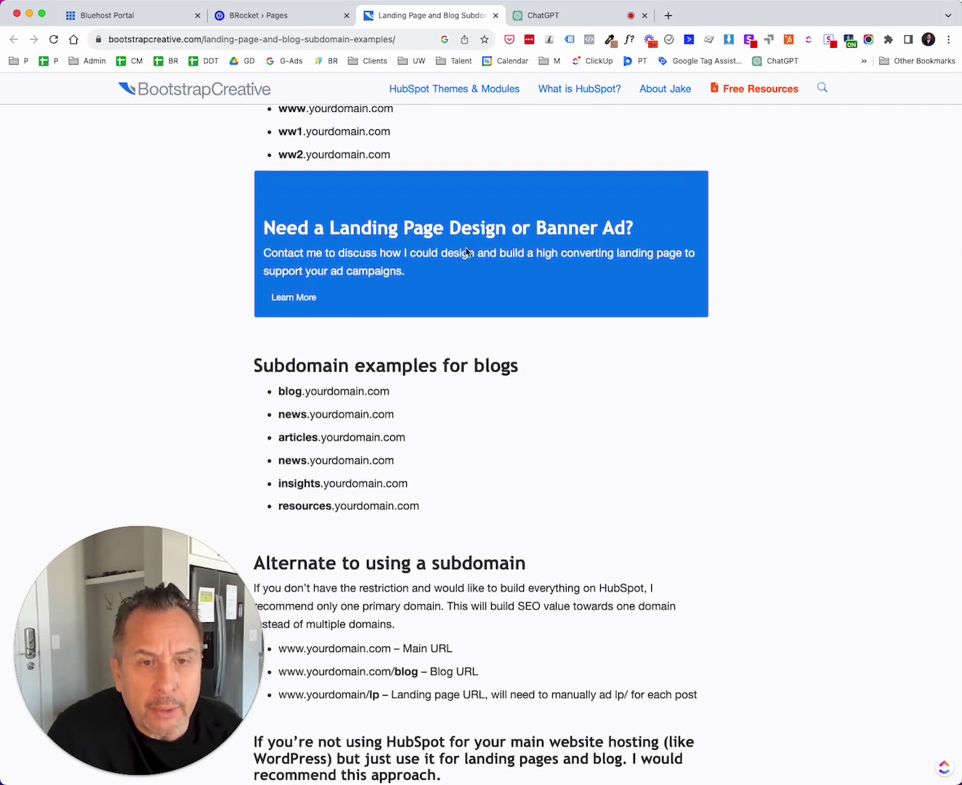
scroll(467, 251, down, 2)
click(599, 16)
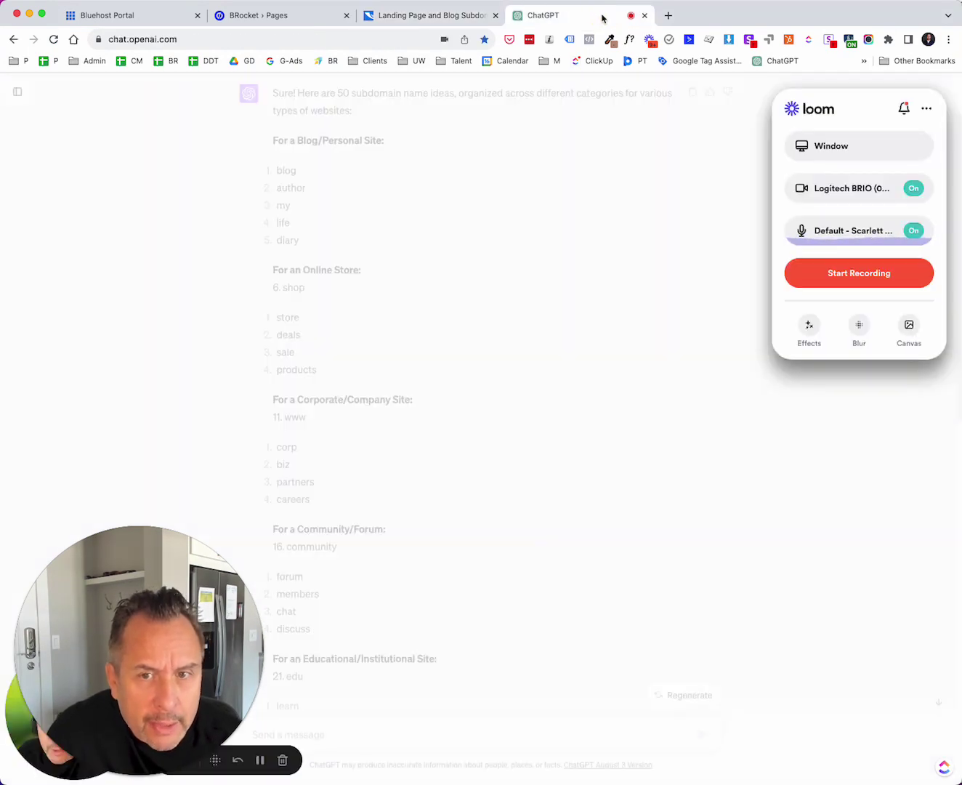
Close the Loom panel and review ChatGPT's 50 subdomain name ideas by site category
click(628, 228)
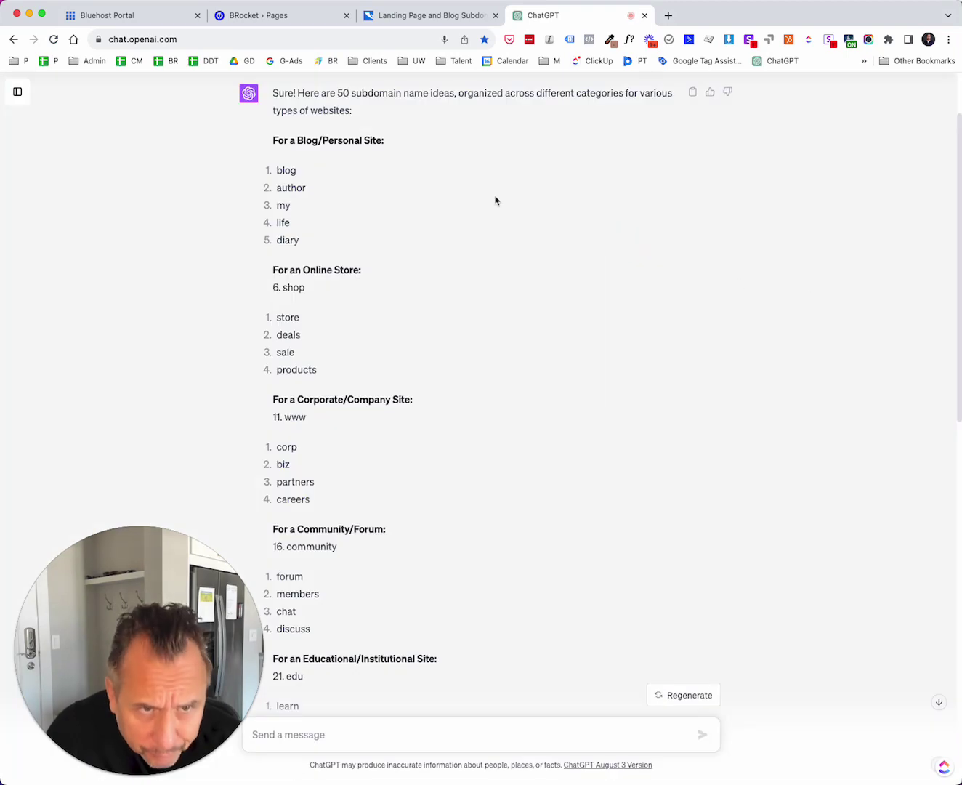
scroll(494, 200, up, 3)
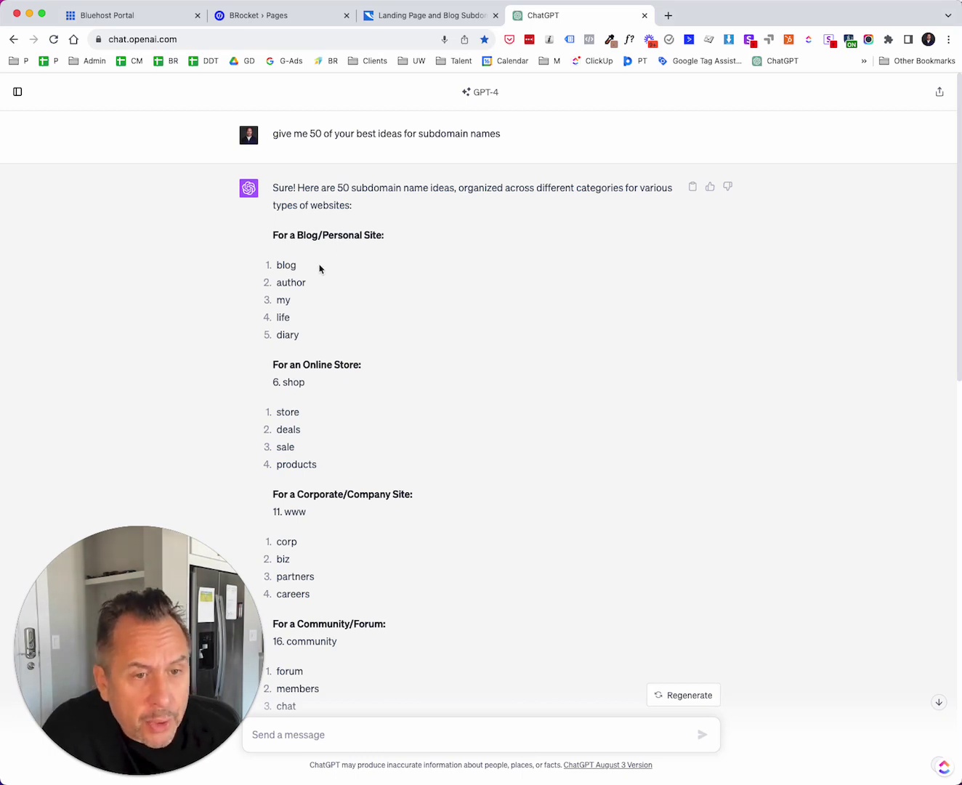
scroll(304, 271, down, 1)
scroll(303, 271, down, 1)
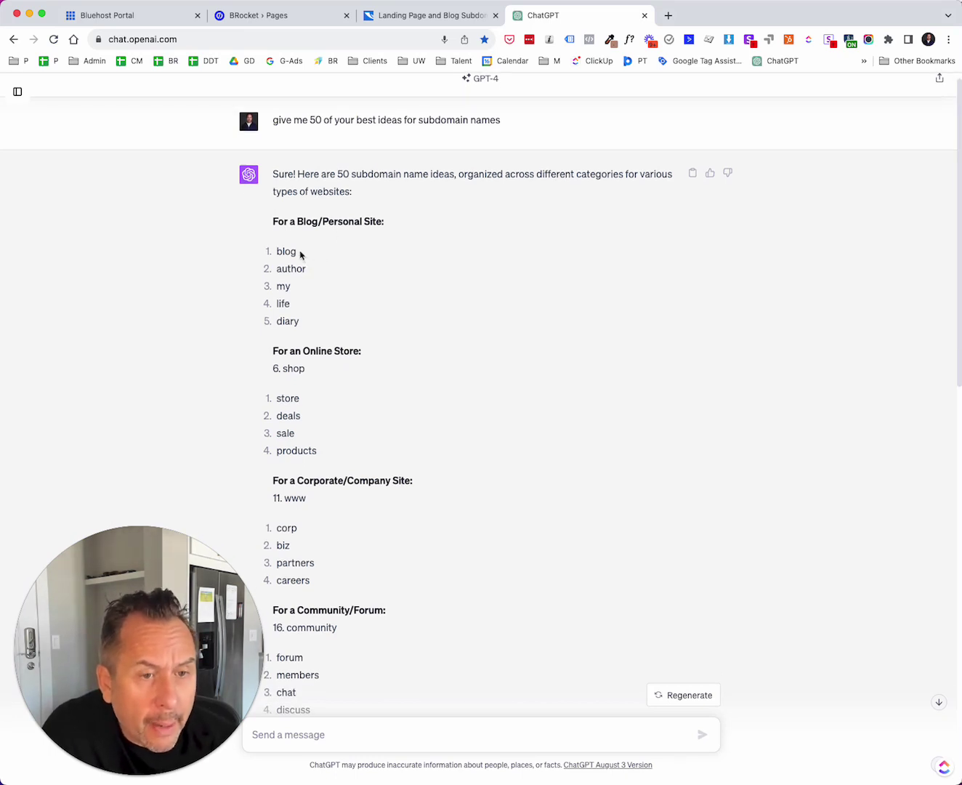
scroll(300, 253, down, 1)
scroll(300, 265, down, 2)
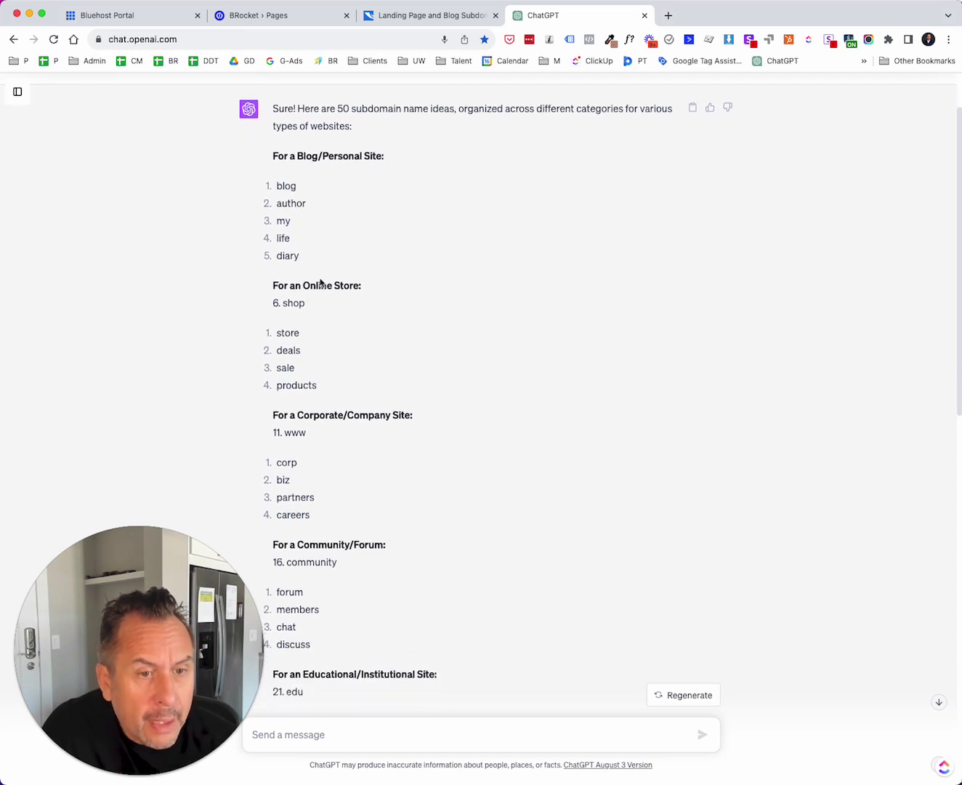
scroll(304, 312, down, 2)
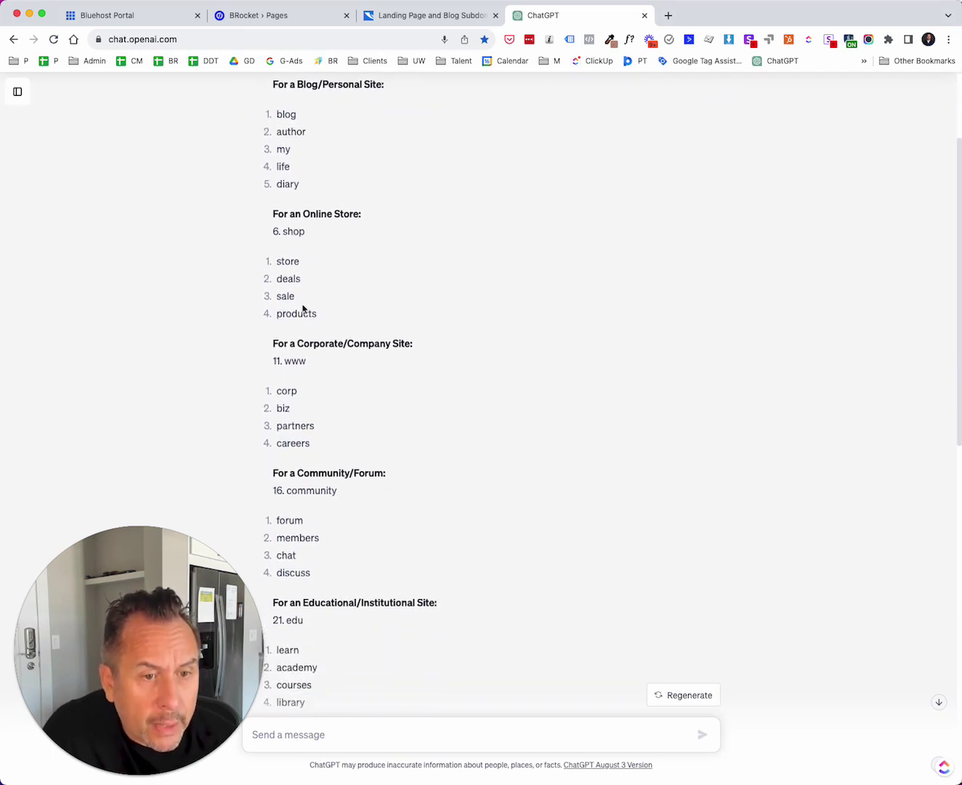
scroll(305, 305, down, 4)
scroll(299, 274, down, 5)
scroll(314, 335, down, 3)
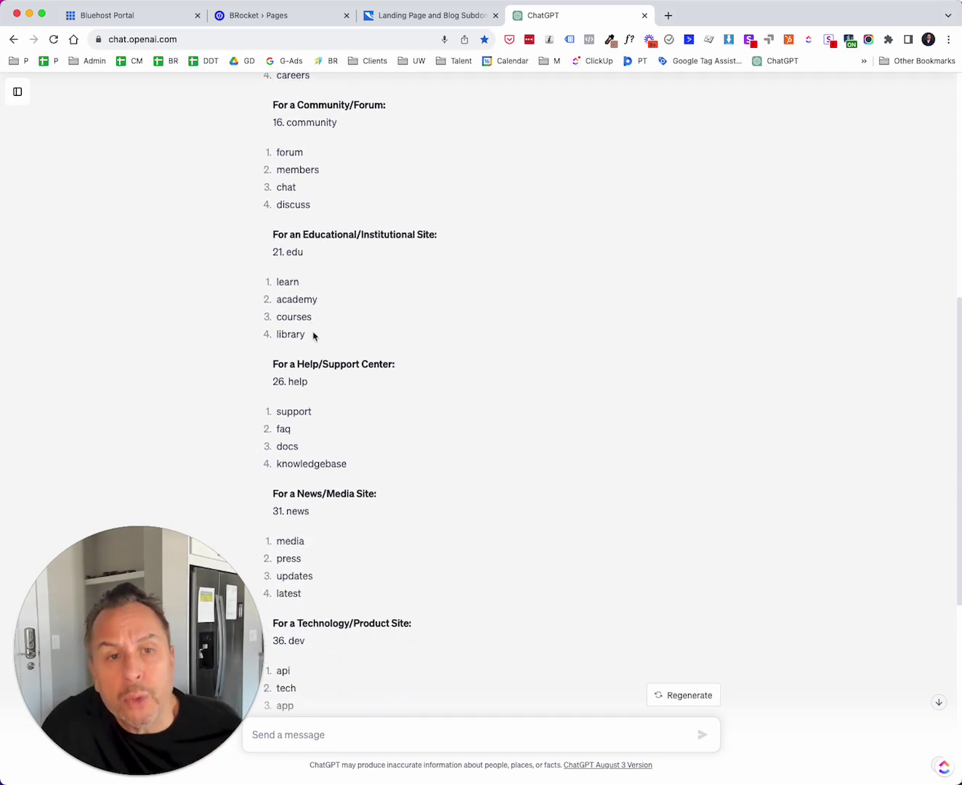
click(290, 21)
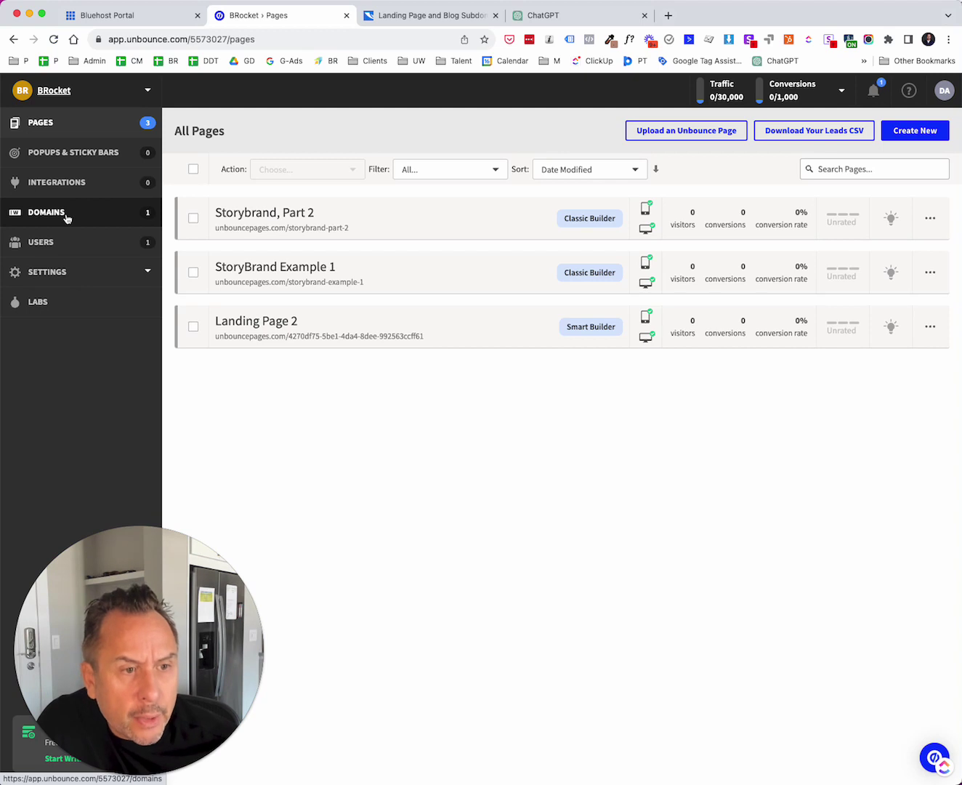
Go to the connected domains list from the BRocket workspace sidebar
click(66, 216)
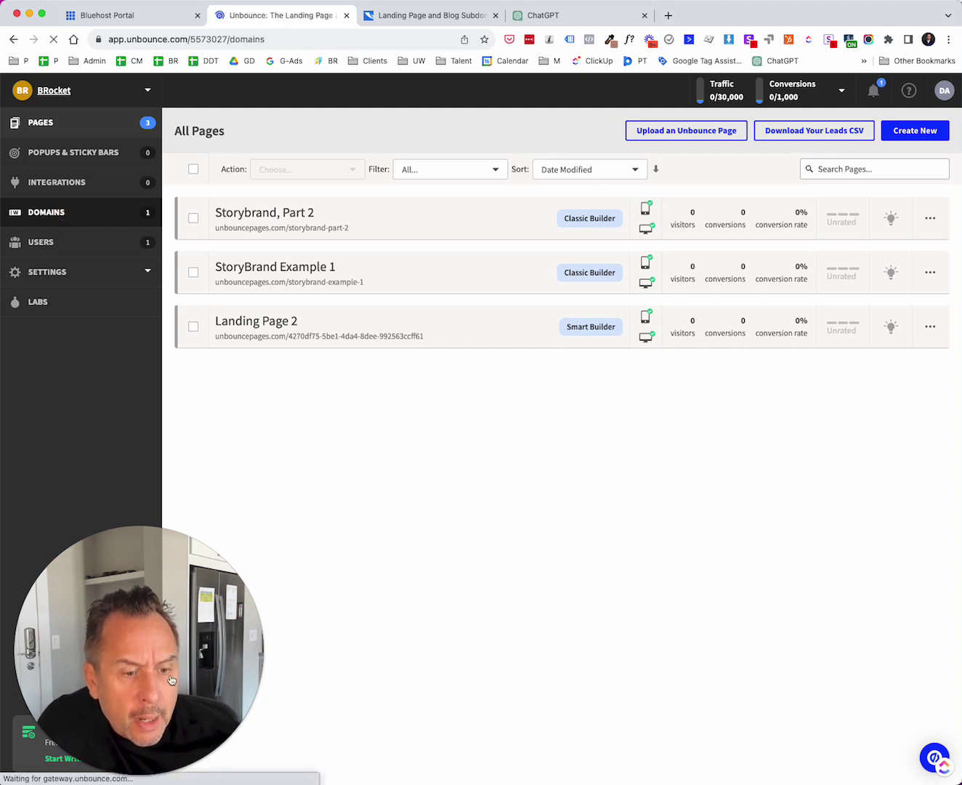
Load the Domains page showing lp.brandrocket.net as Working and Secure
mouse_move(148, 762)
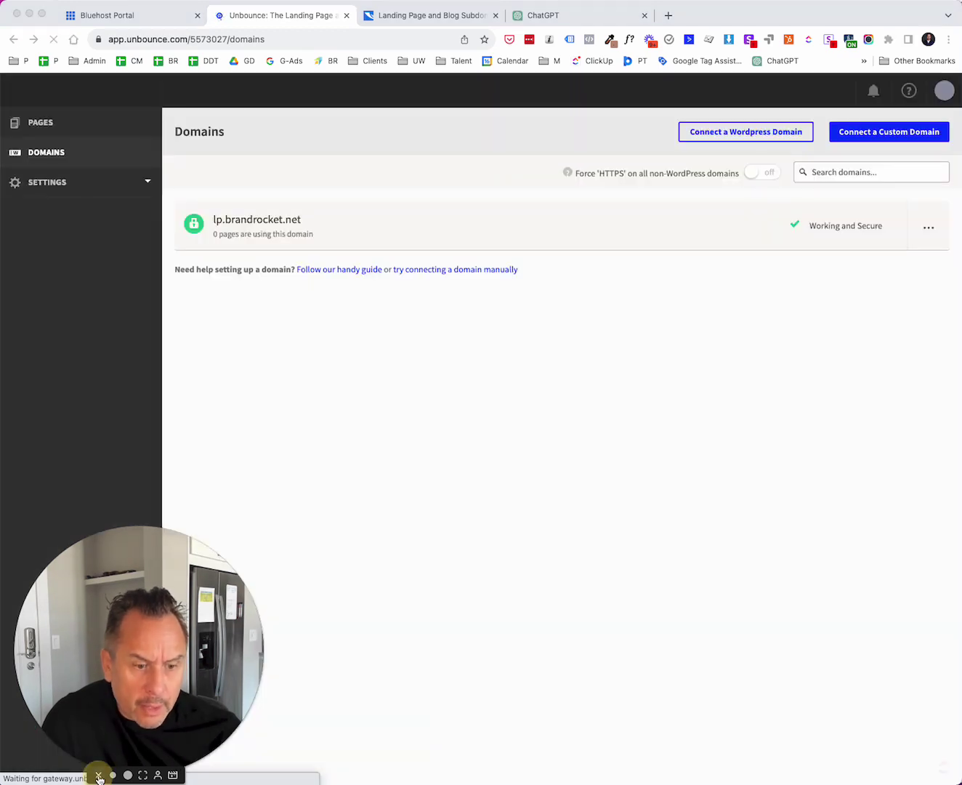
click(99, 777)
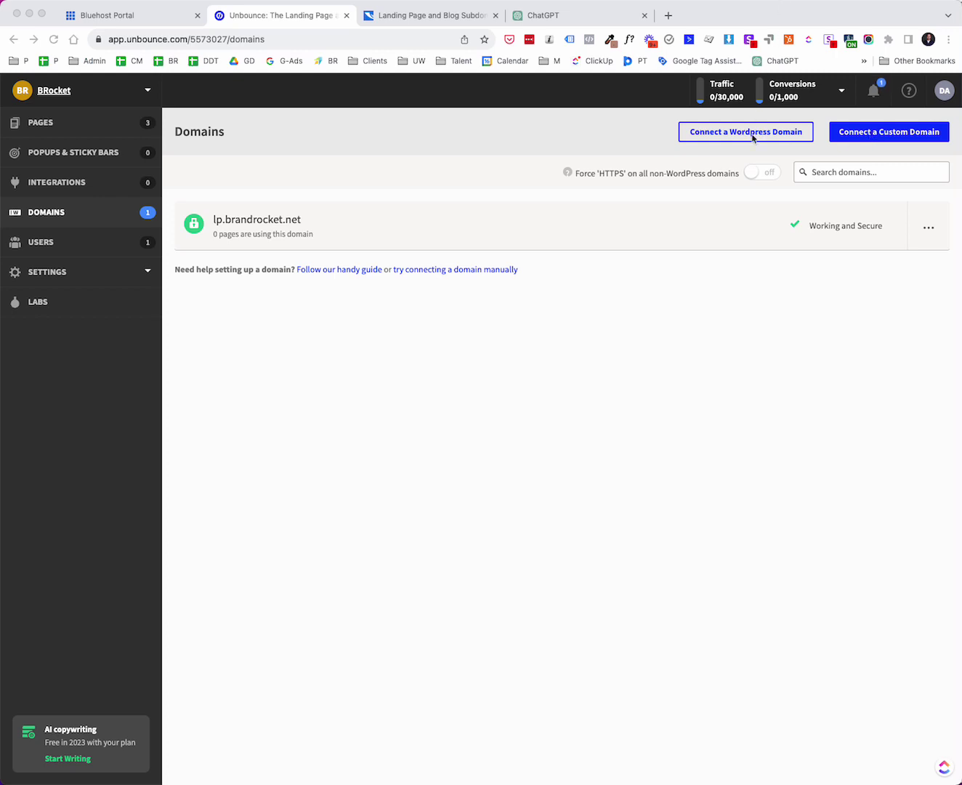
click(751, 351)
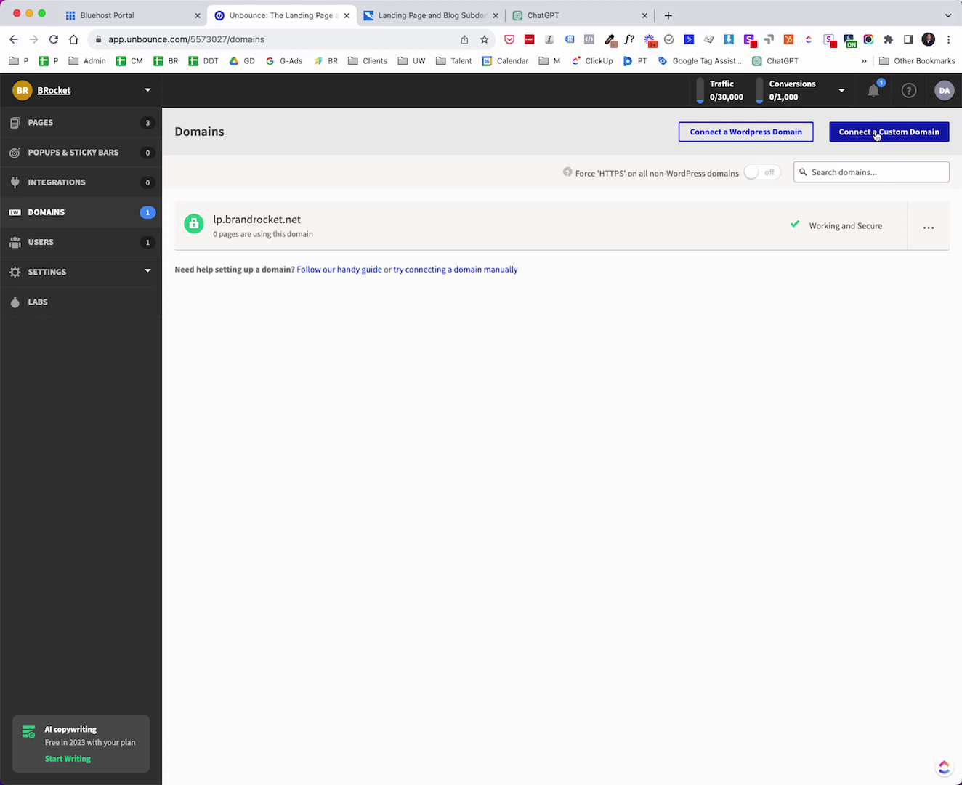
Open the Connect a Custom Domain form and revisit the subdomain name ideas
click(882, 133)
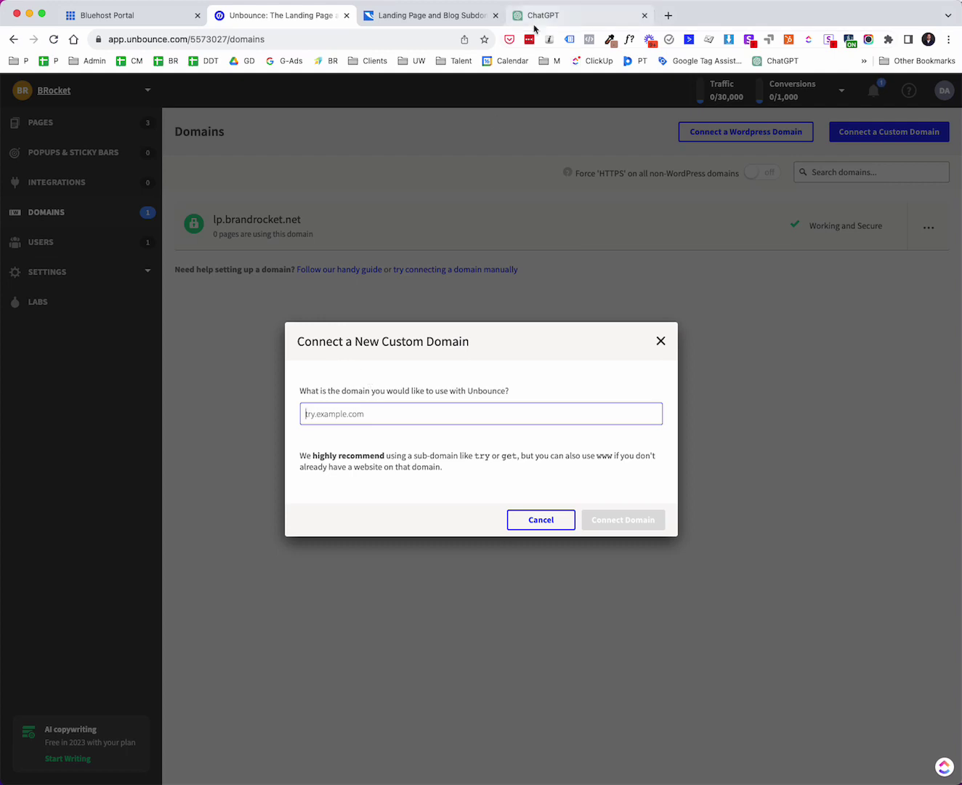
click(564, 16)
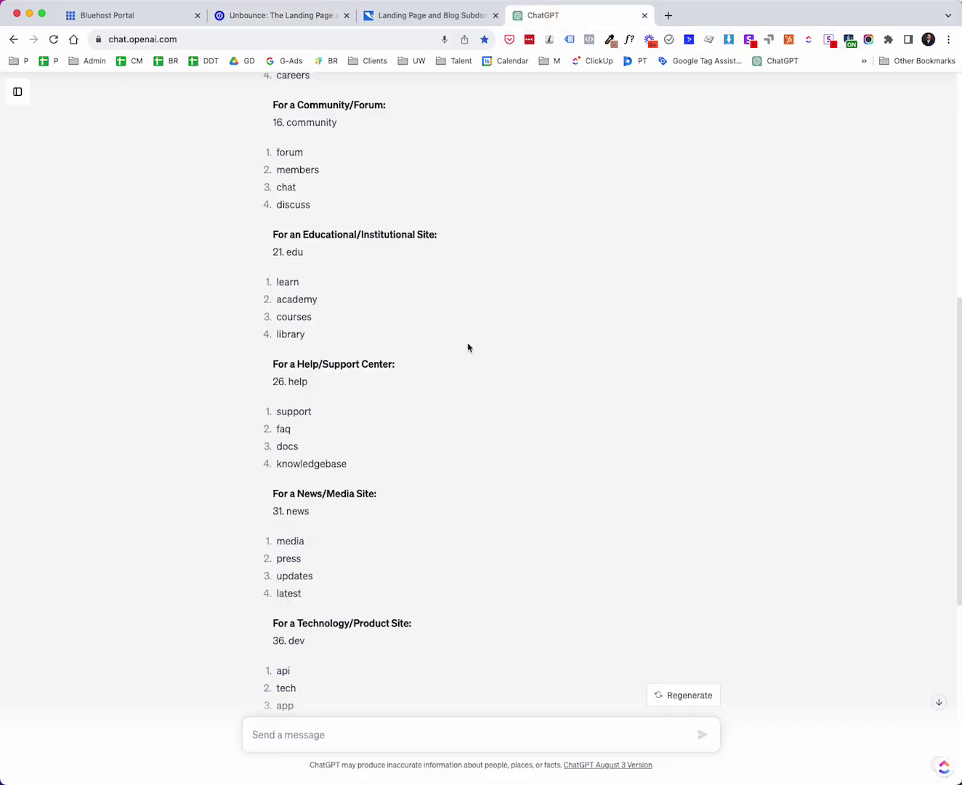
Scan ChatGPT's subdomain suggestions to choose learn from the educational names
scroll(468, 346, up, 8)
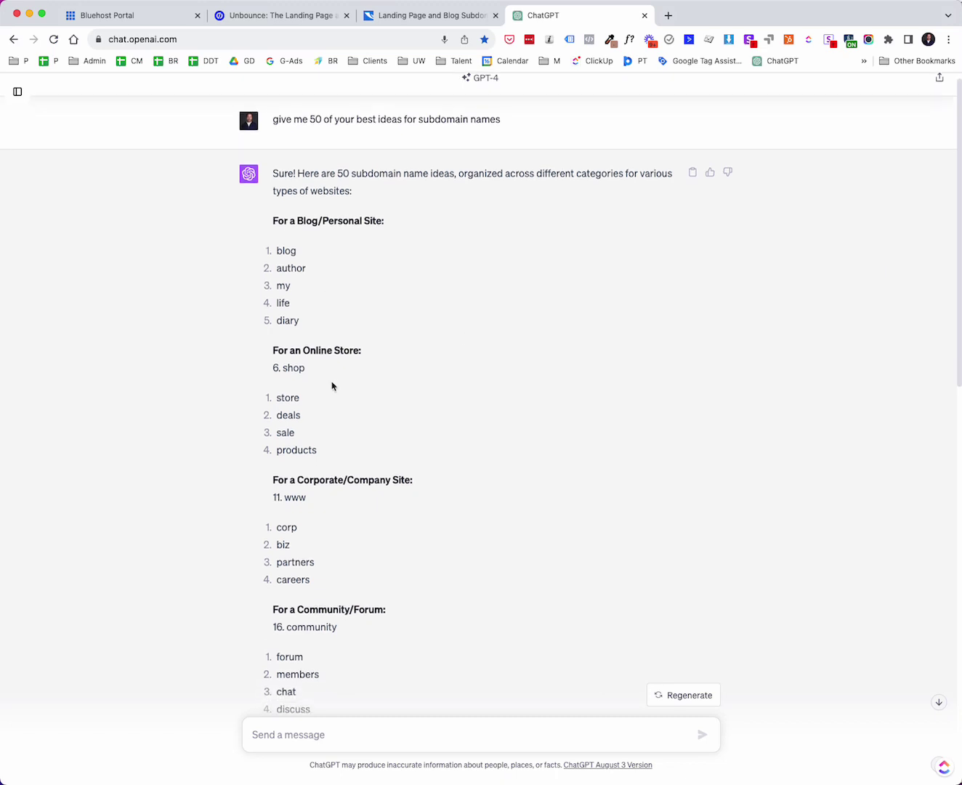
scroll(332, 385, down, 5)
scroll(332, 386, down, 6)
scroll(332, 383, down, 2)
scroll(340, 617, down, 1)
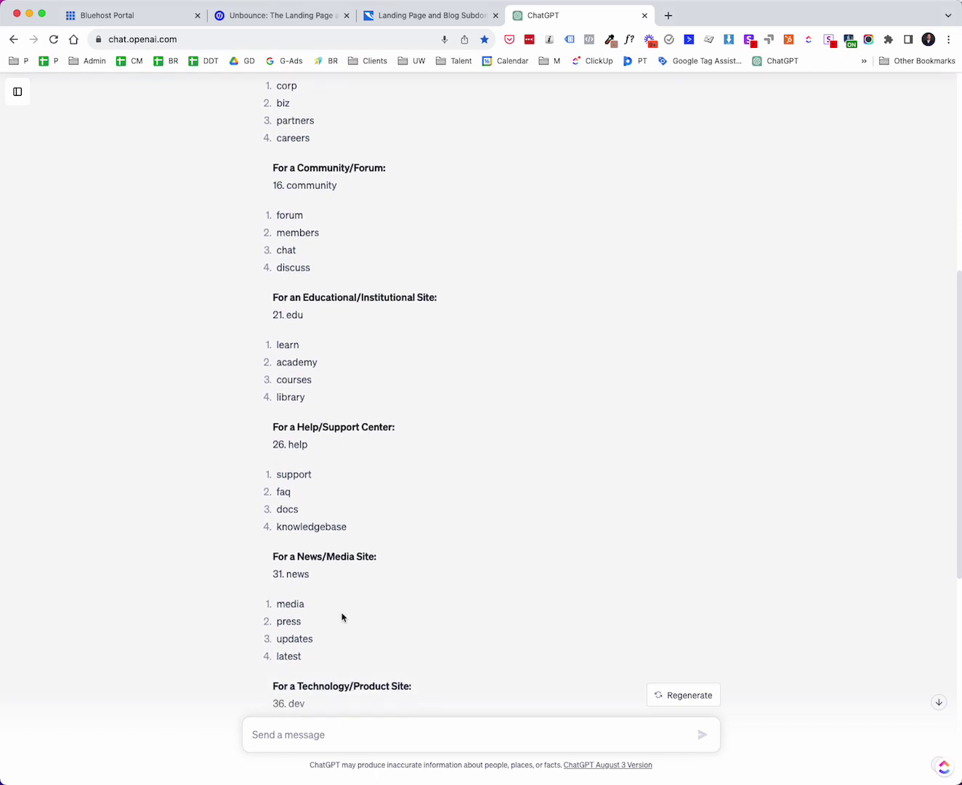
click(309, 16)
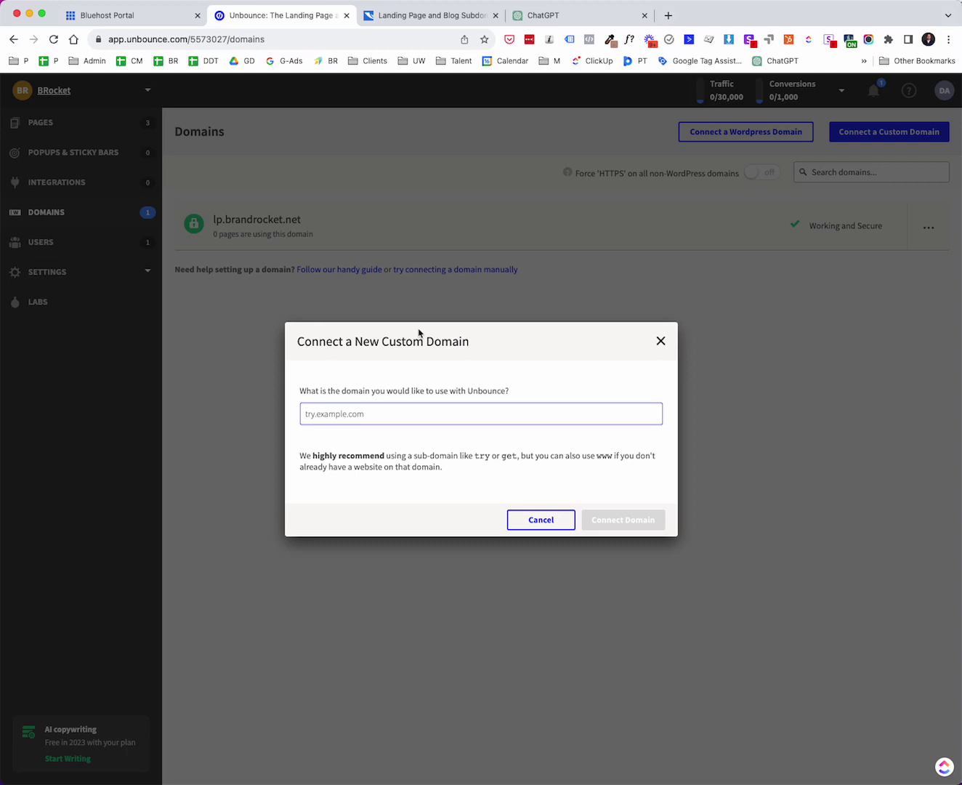
Submit learn.brandrocket.net as a custom domain and start Entri's automatic configuration
text(learn.brandrocket.net)
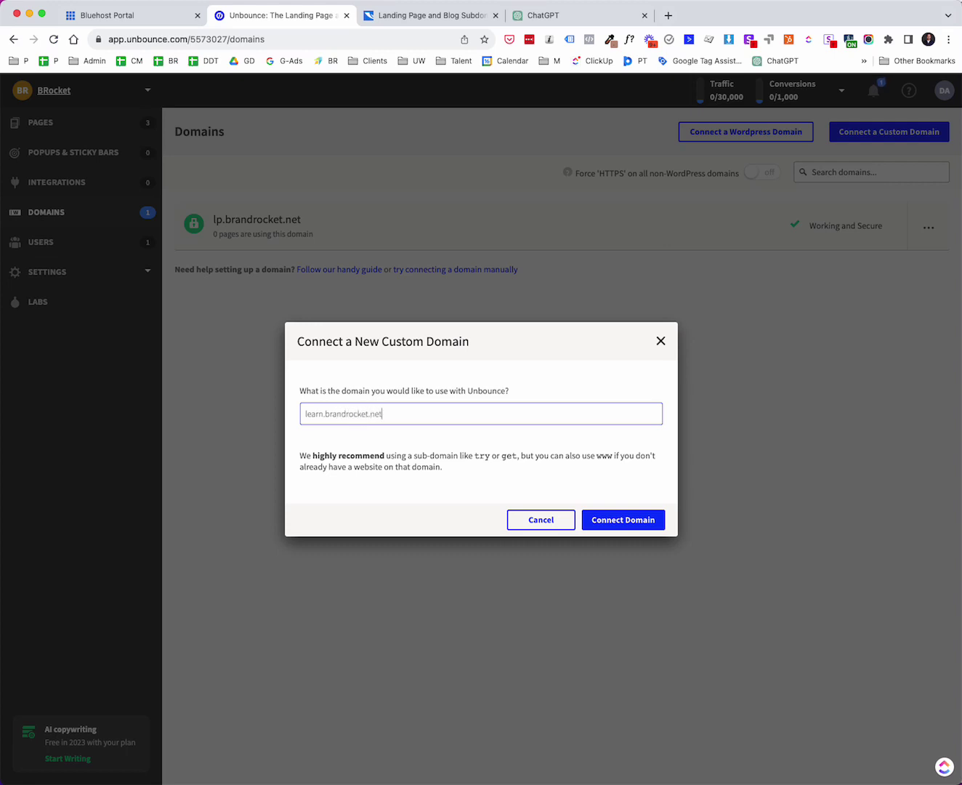
click(645, 529)
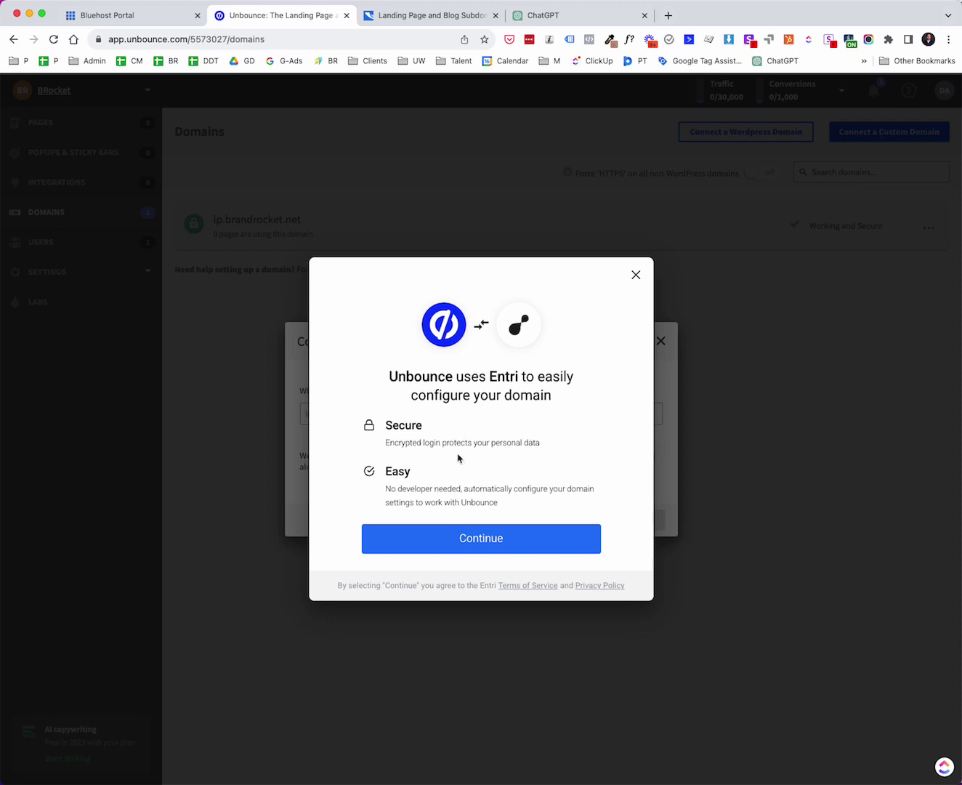
click(513, 544)
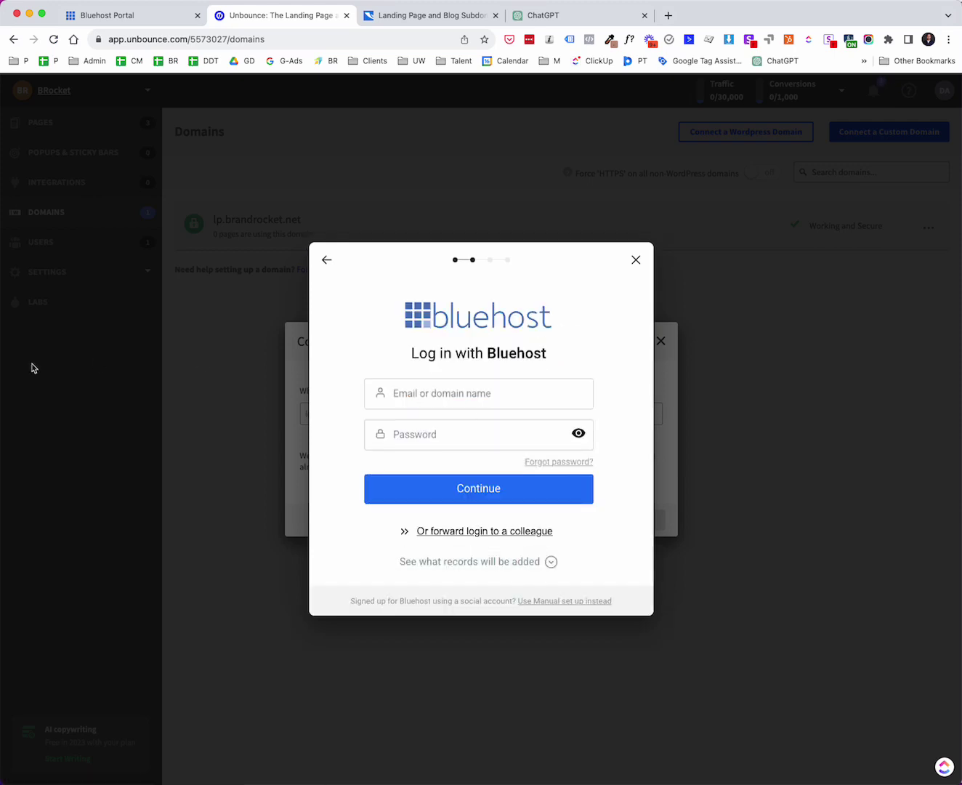
Sign in to Bluehost with the saved login details from the password manager
key(super+backslash)
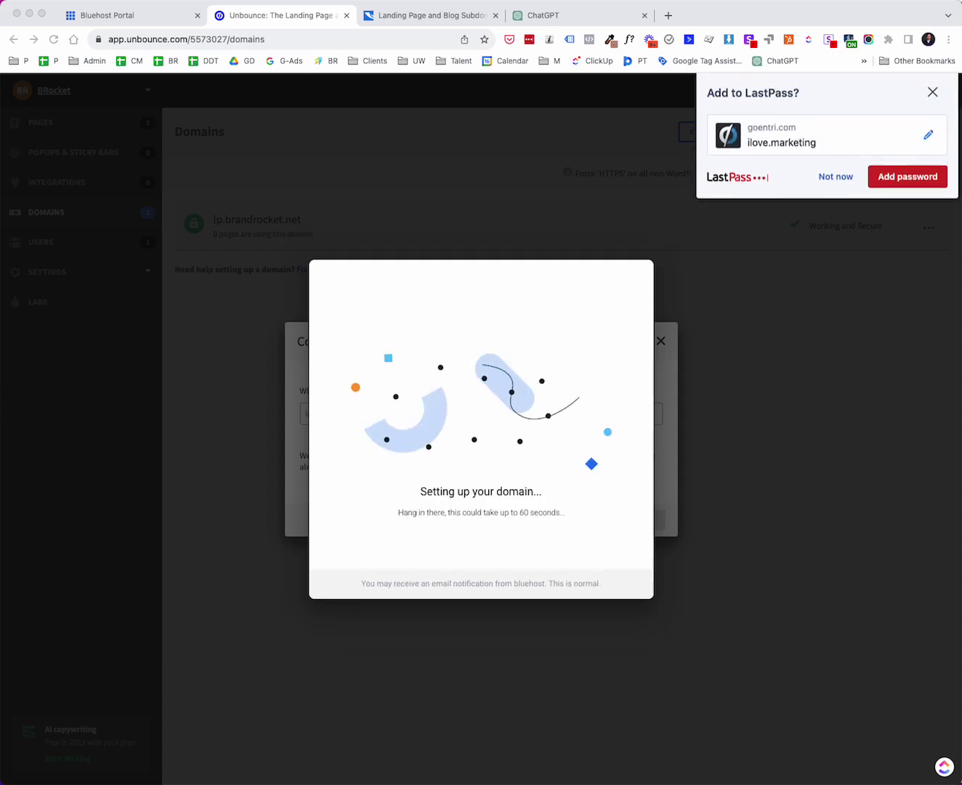
Decline saving the login and confirm learn.brandrocket.net is added to the Domains list
click(932, 99)
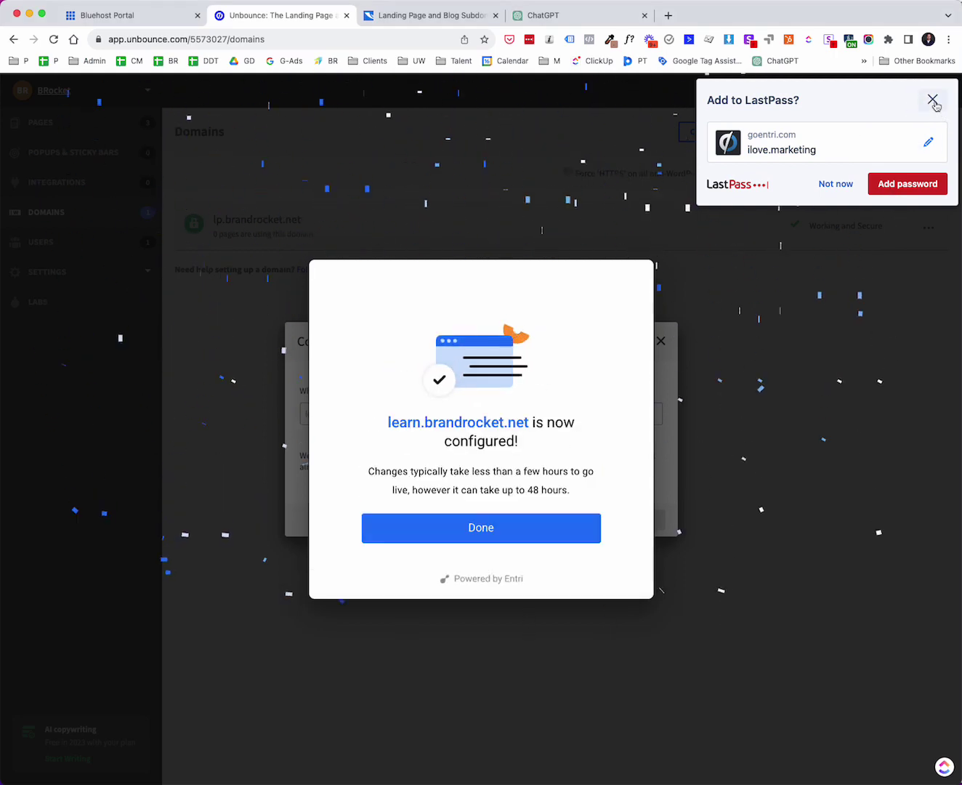
click(933, 99)
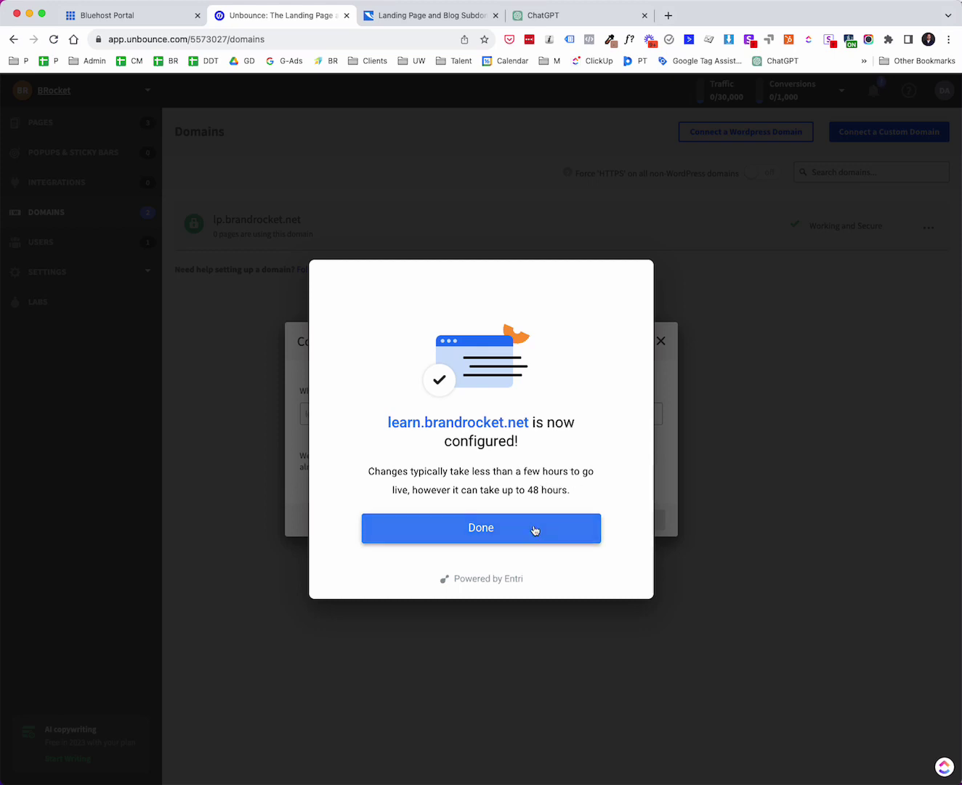
click(489, 529)
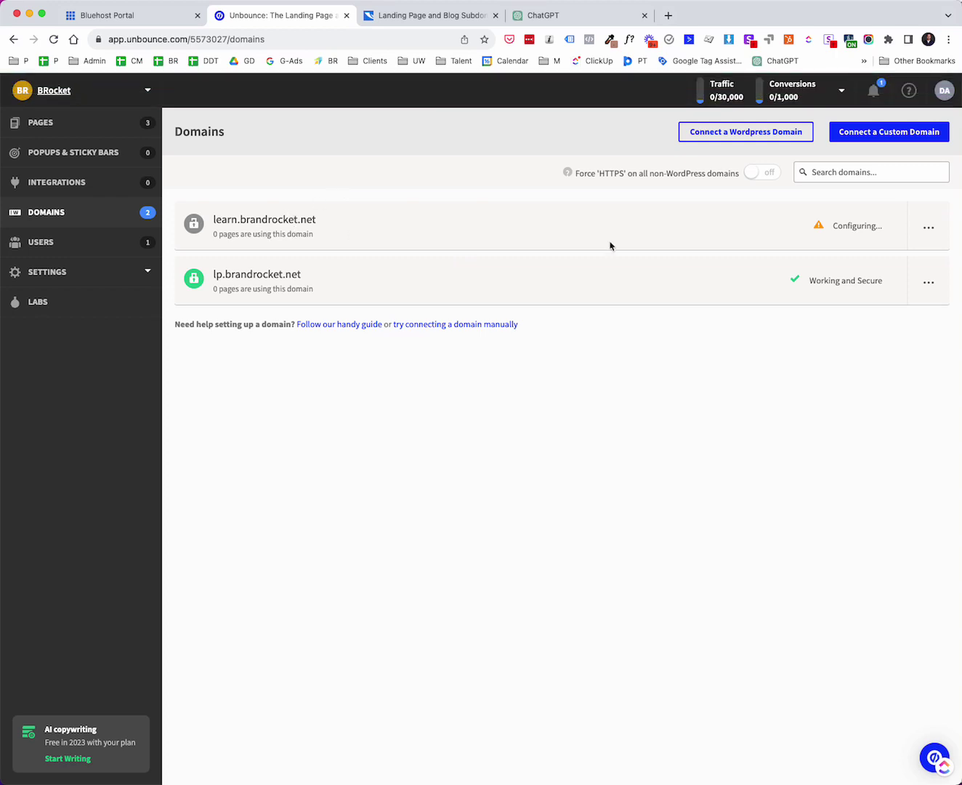
Bring up ChatGPT's subdomain ideas from the top, with blog first under Blog/Personal Site
mouse_move(835, 228)
click(561, 20)
scroll(447, 366, up, 3)
scroll(447, 366, up, 5)
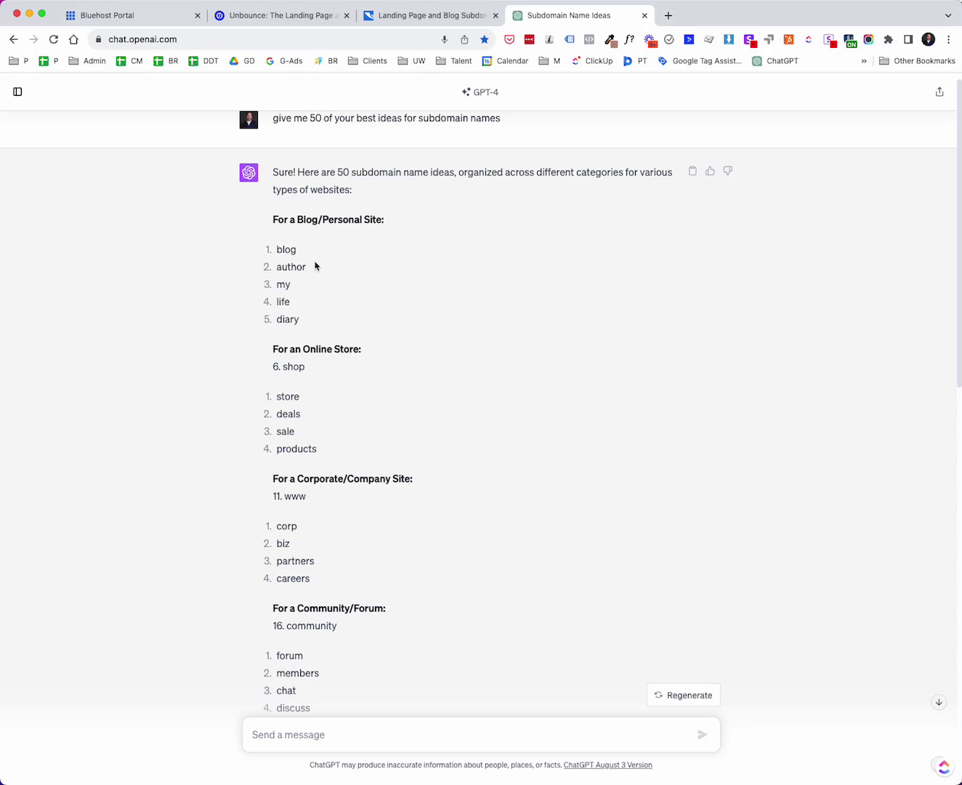
Submit blog.brandrocket.net as a new Unbounce custom domain and continue past the Entri introduction
click(317, 20)
click(889, 133)
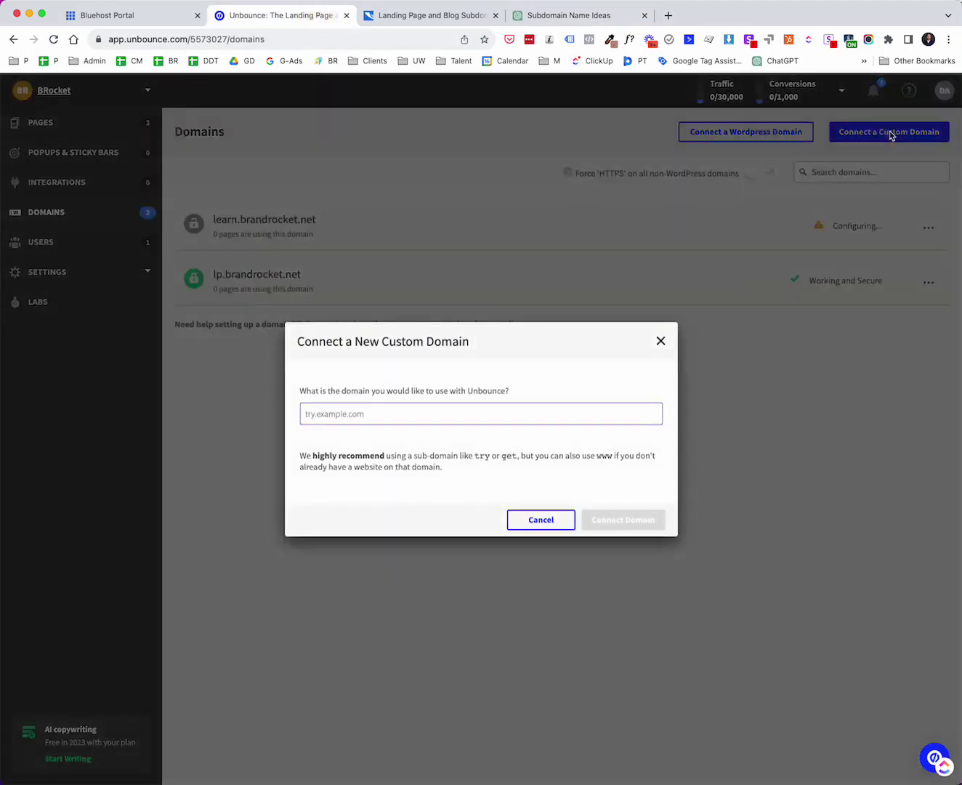
text(blog)
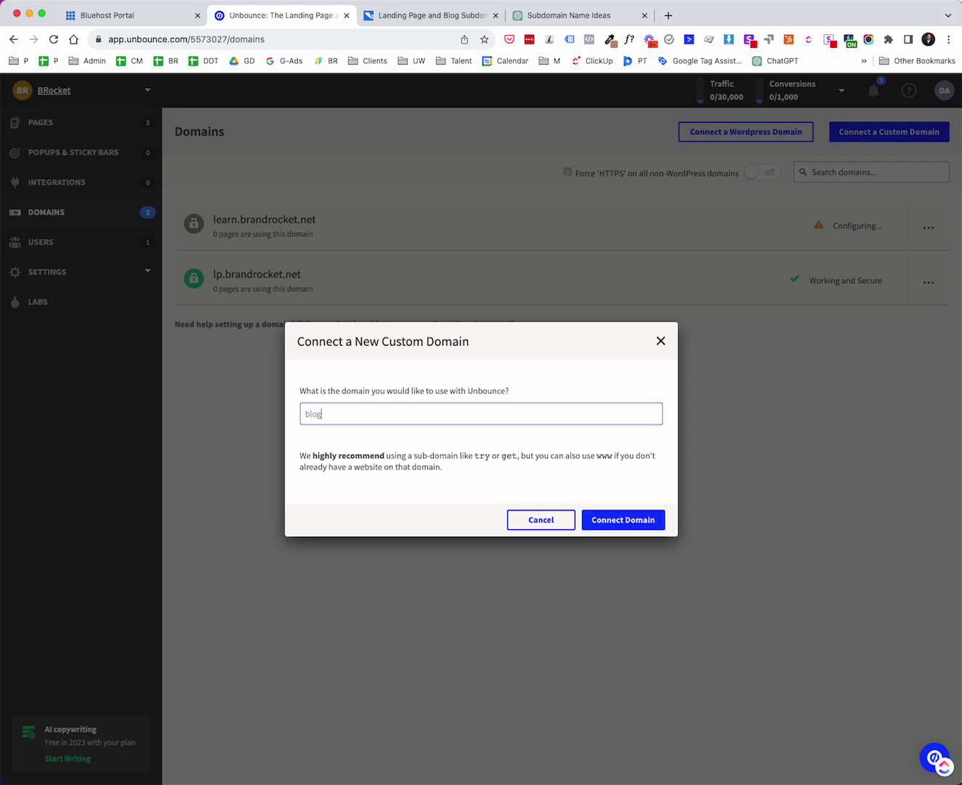
text(.brandrocket.net)
click(606, 526)
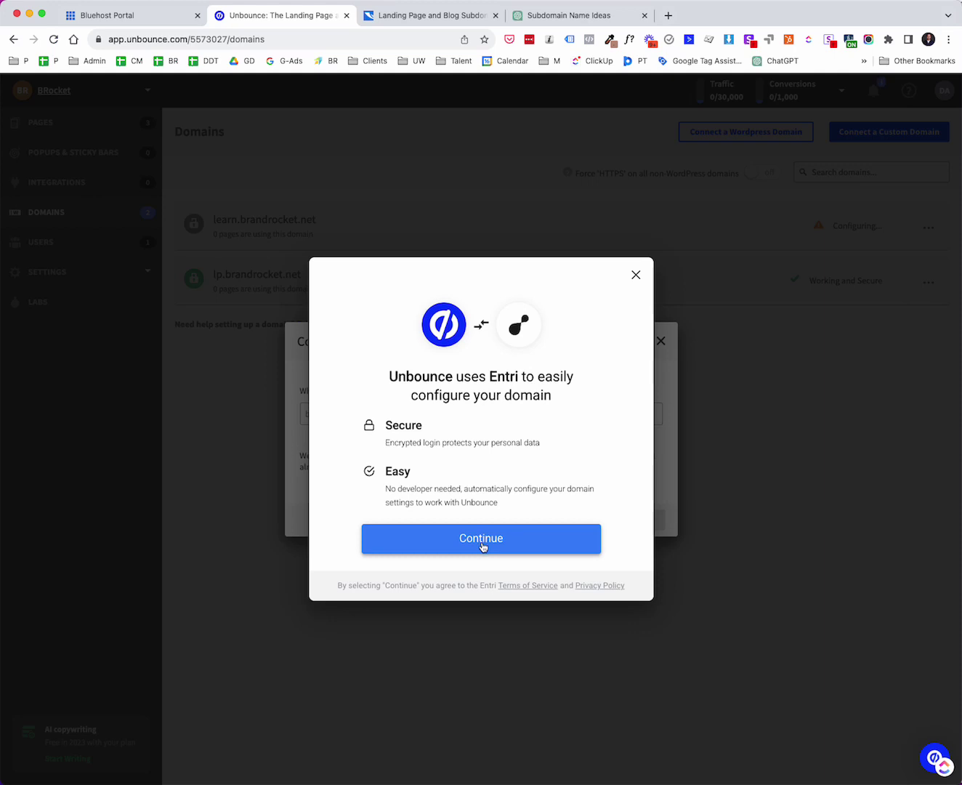
click(481, 543)
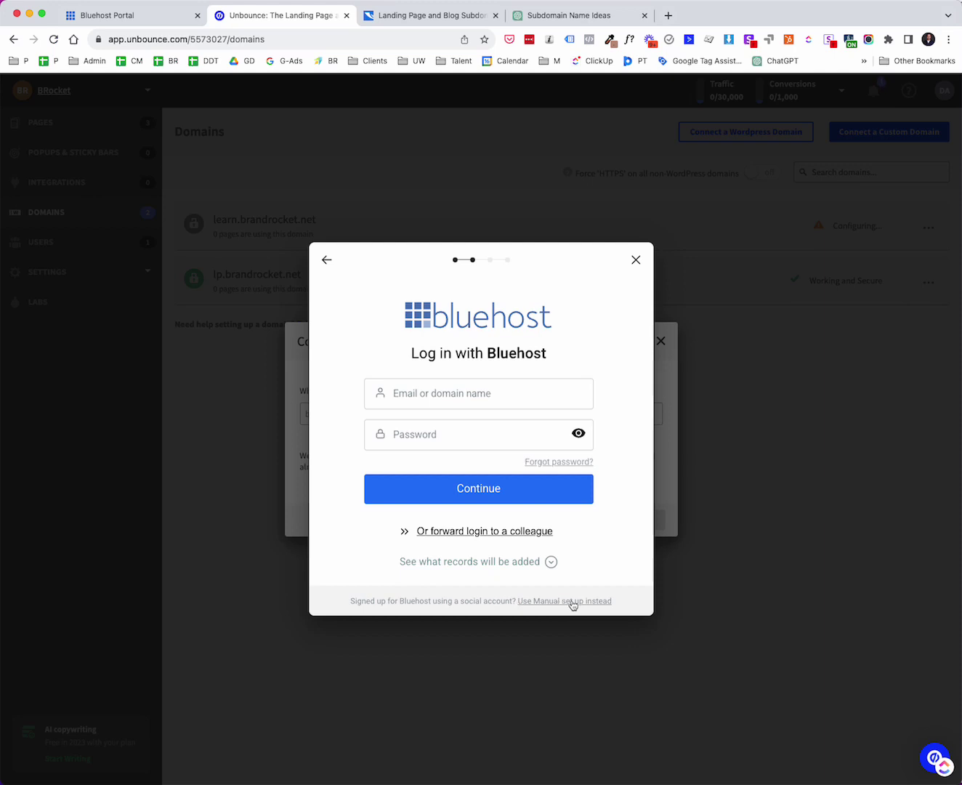
Switch blog.brandrocket.net to manual setup instead of the Entri Bluehost login
click(573, 603)
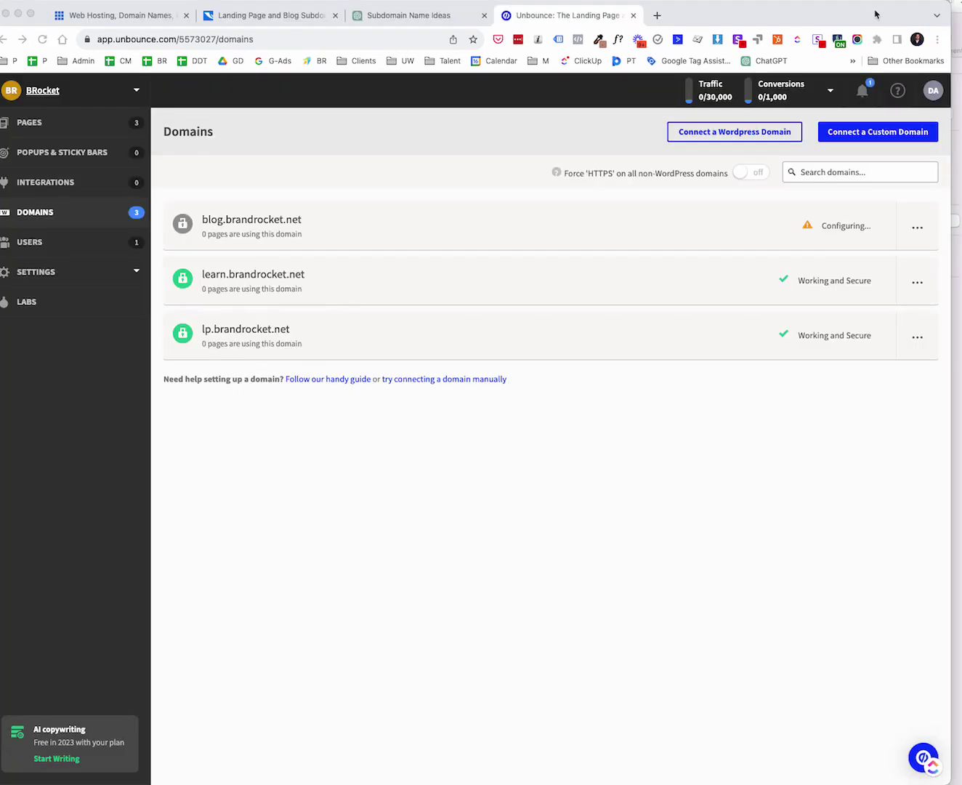
Open the blog.brandrocket.net row's options and bring up its CNAME setup instructions
drag(875, 15, 882, 14)
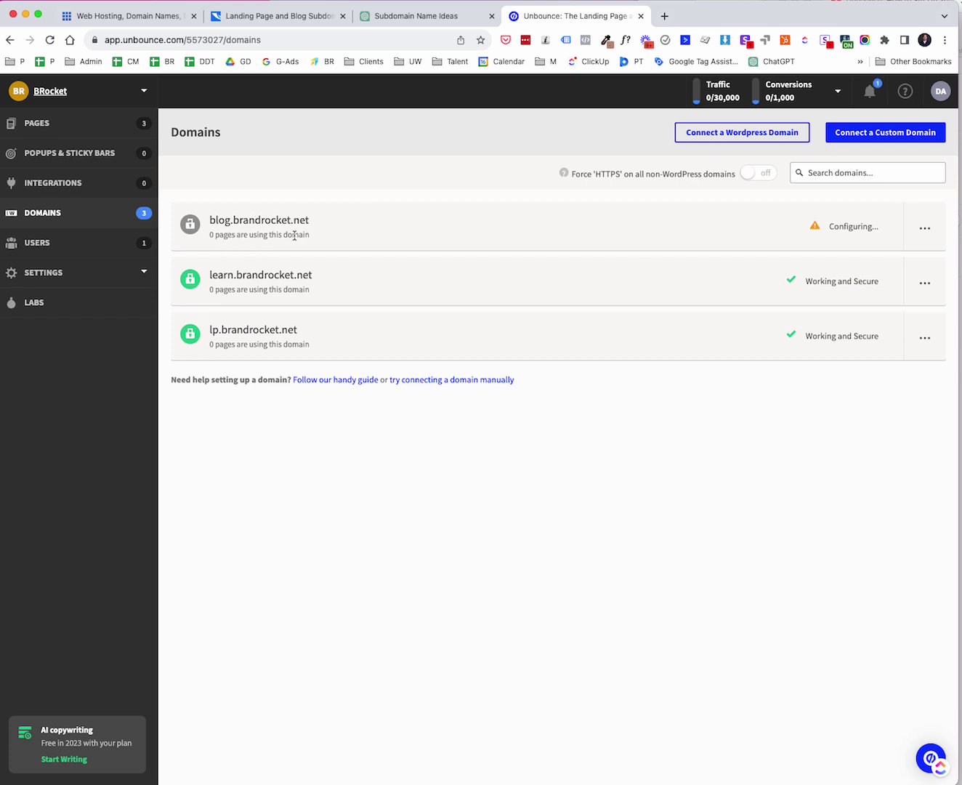
click(924, 230)
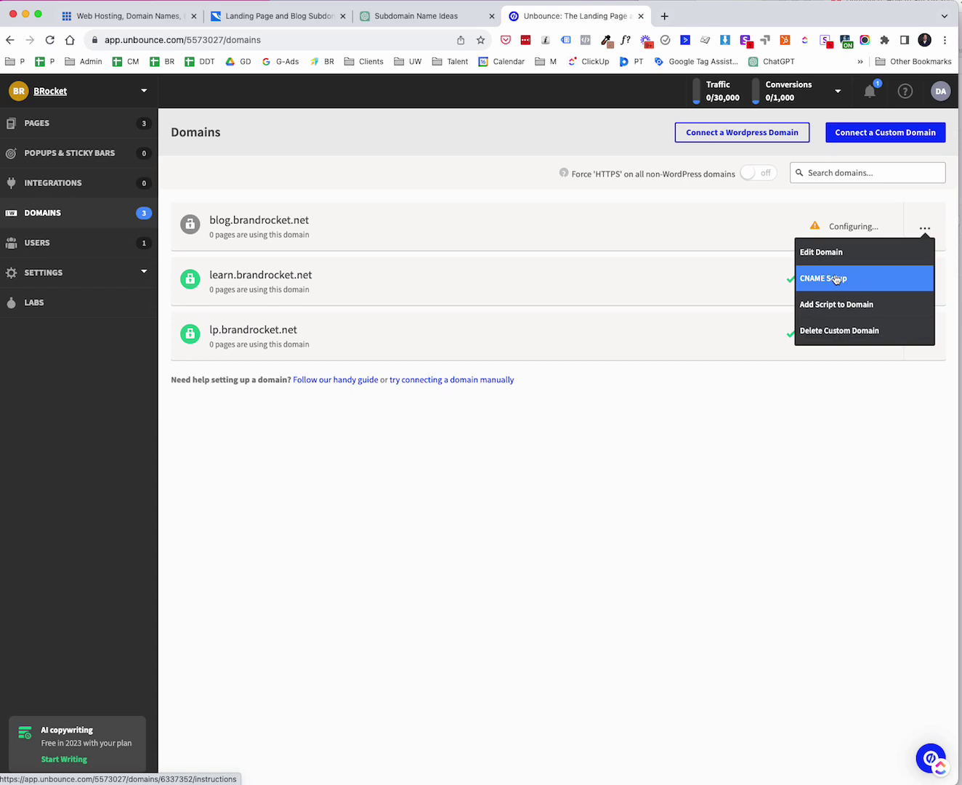
click(840, 280)
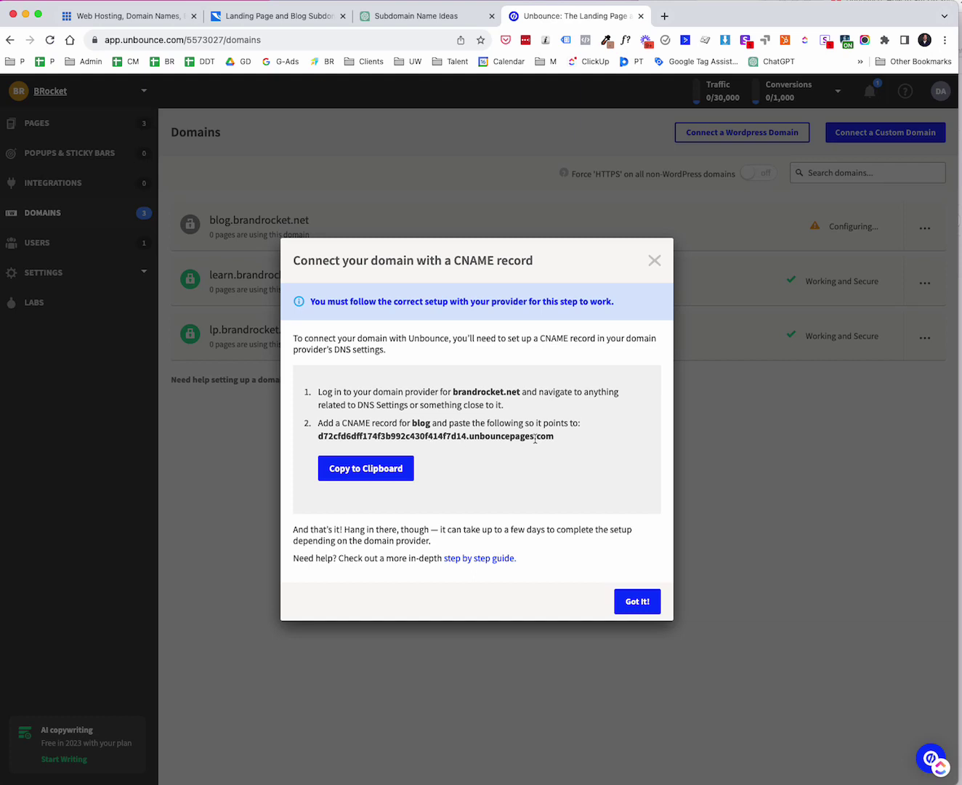
Copy the unbouncepages.com CNAME target for blog and go to the Bluehost domains dashboard
drag(554, 438, 319, 434)
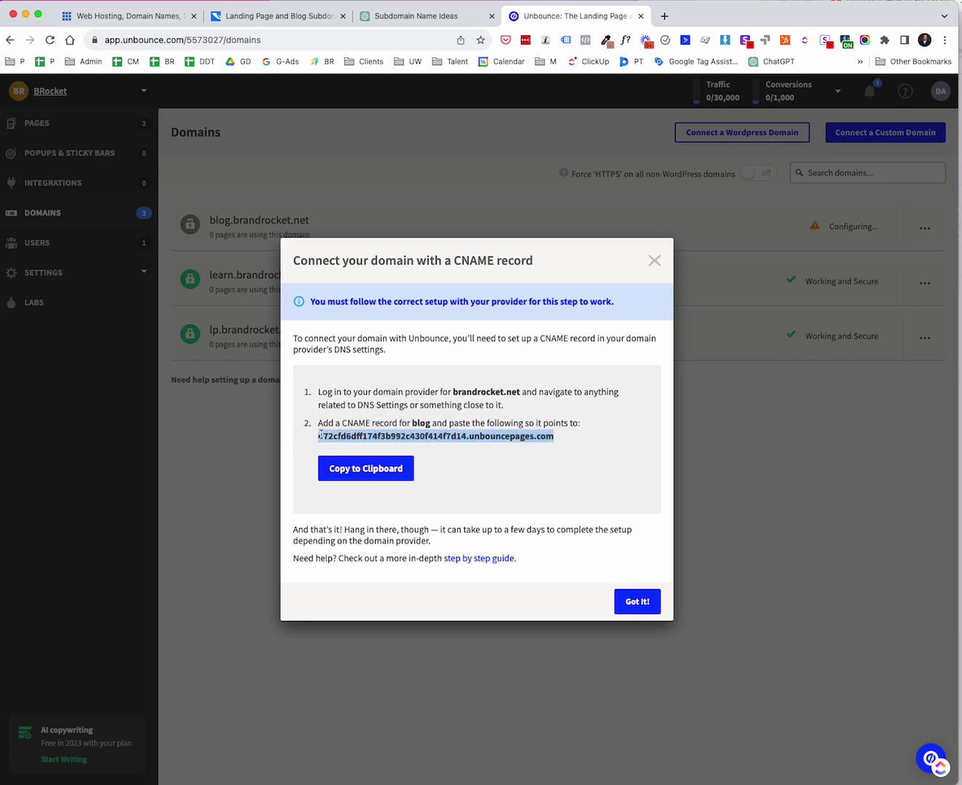
click(357, 476)
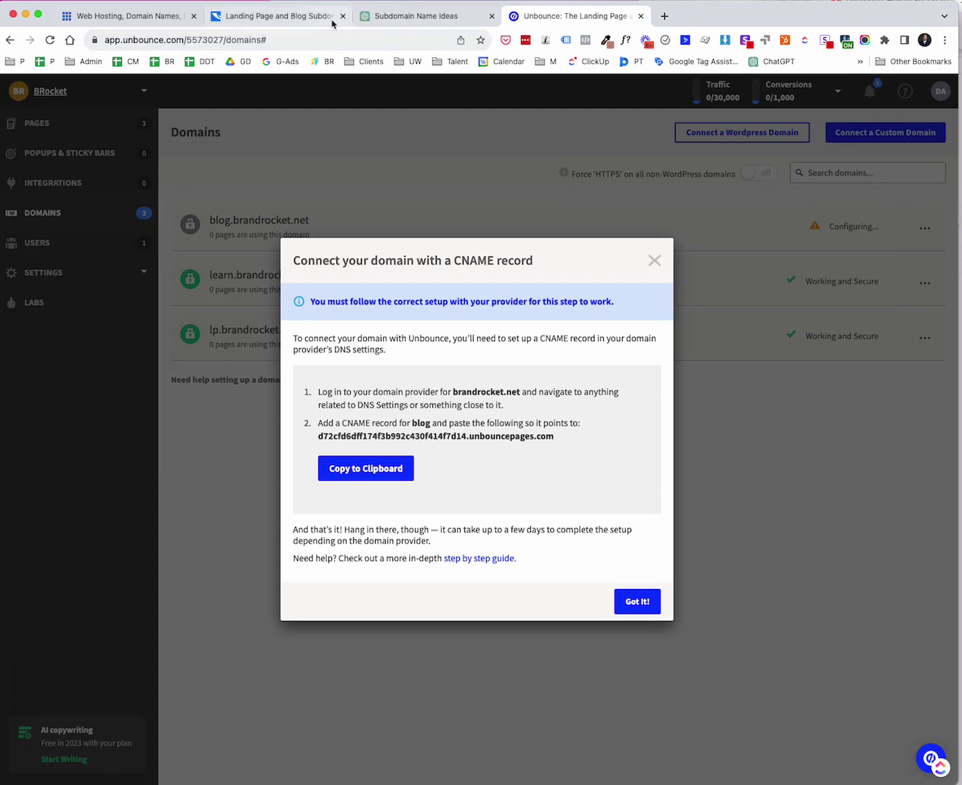
click(138, 21)
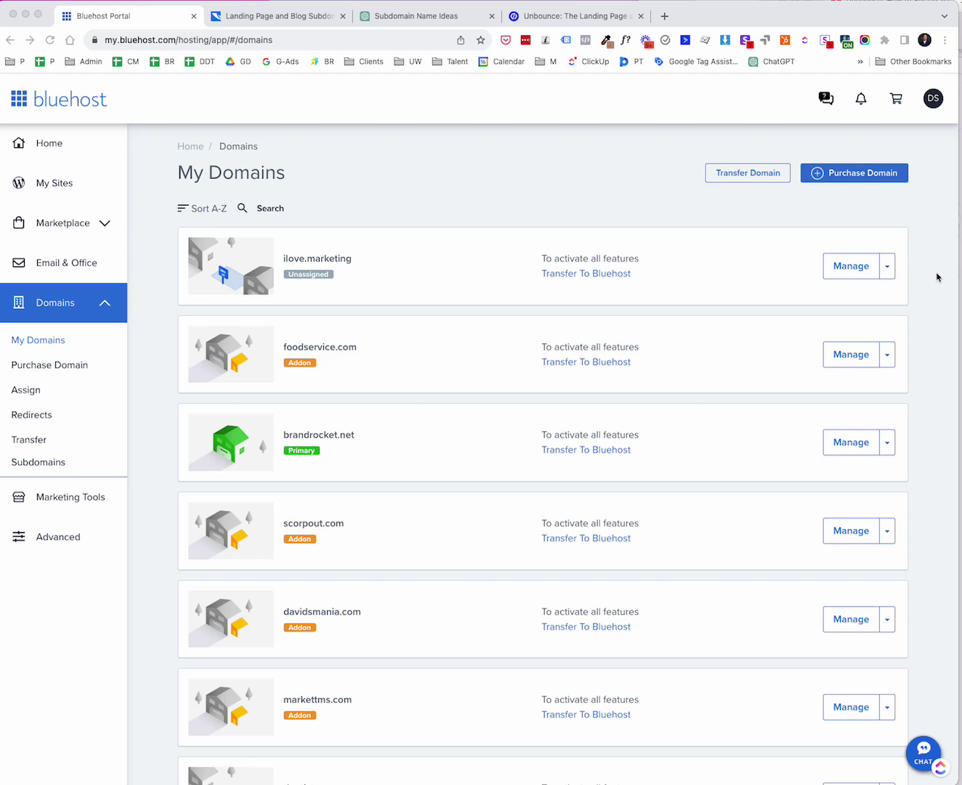
Open the DNS settings page for brandrocket.net from its Manage menu in Bluehost
scroll(938, 277, down, 3)
click(887, 319)
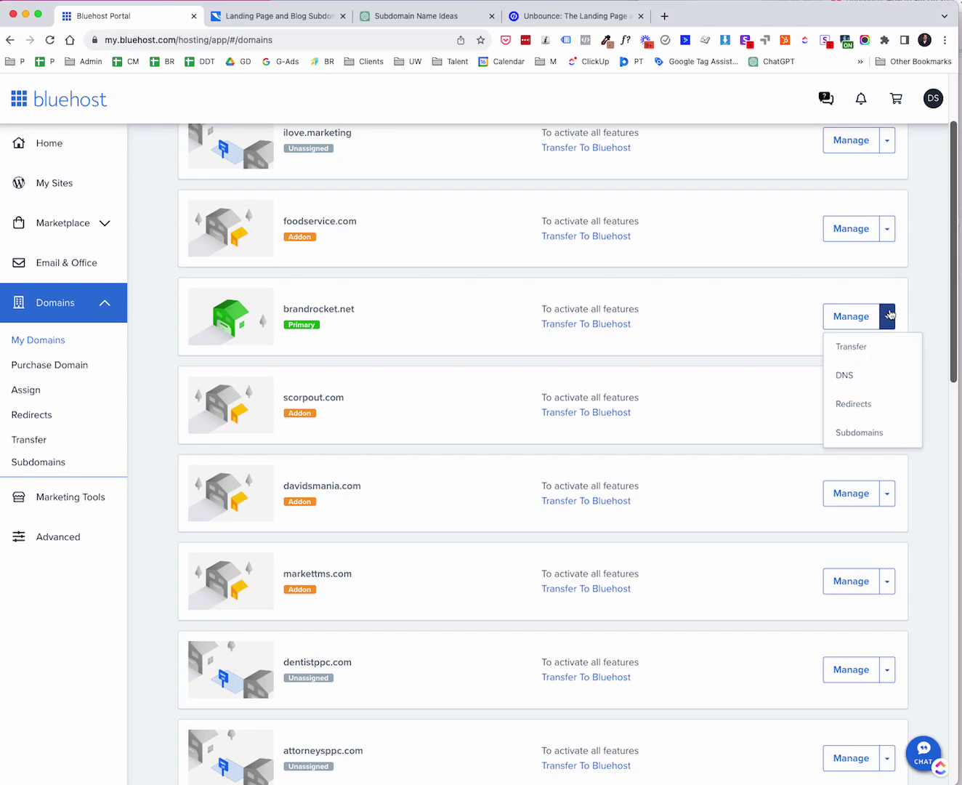
click(854, 377)
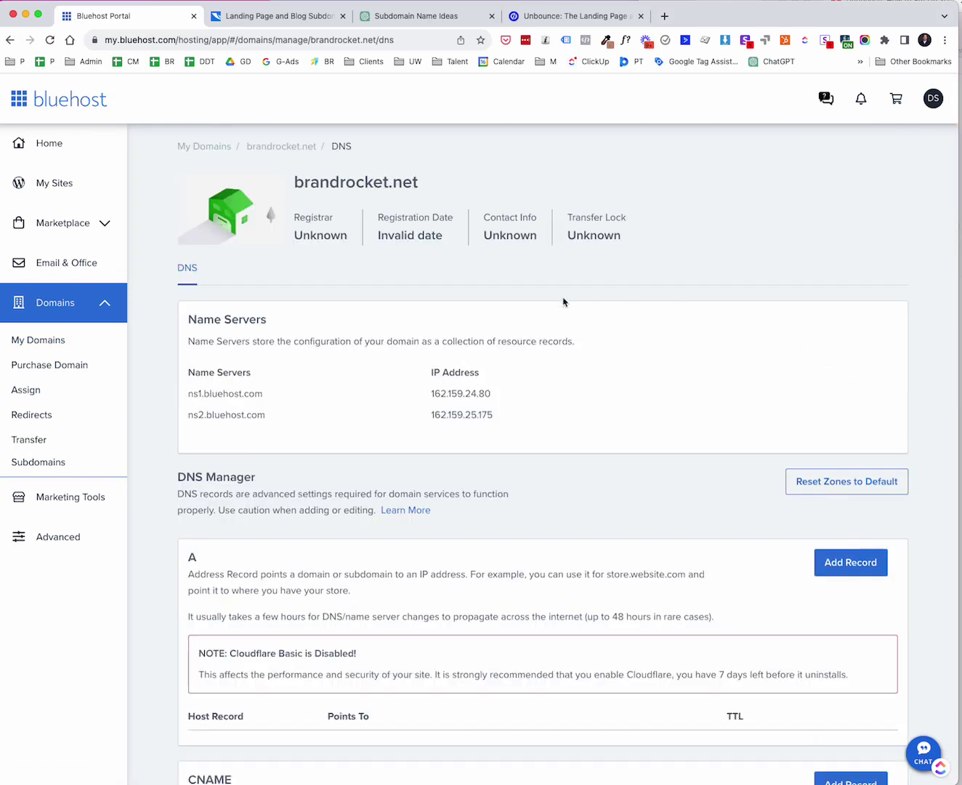
Add and save a CNAME record: host blog, pointing to the copied unbouncepages.com target, TTL 4 Hours
scroll(329, 399, down, 8)
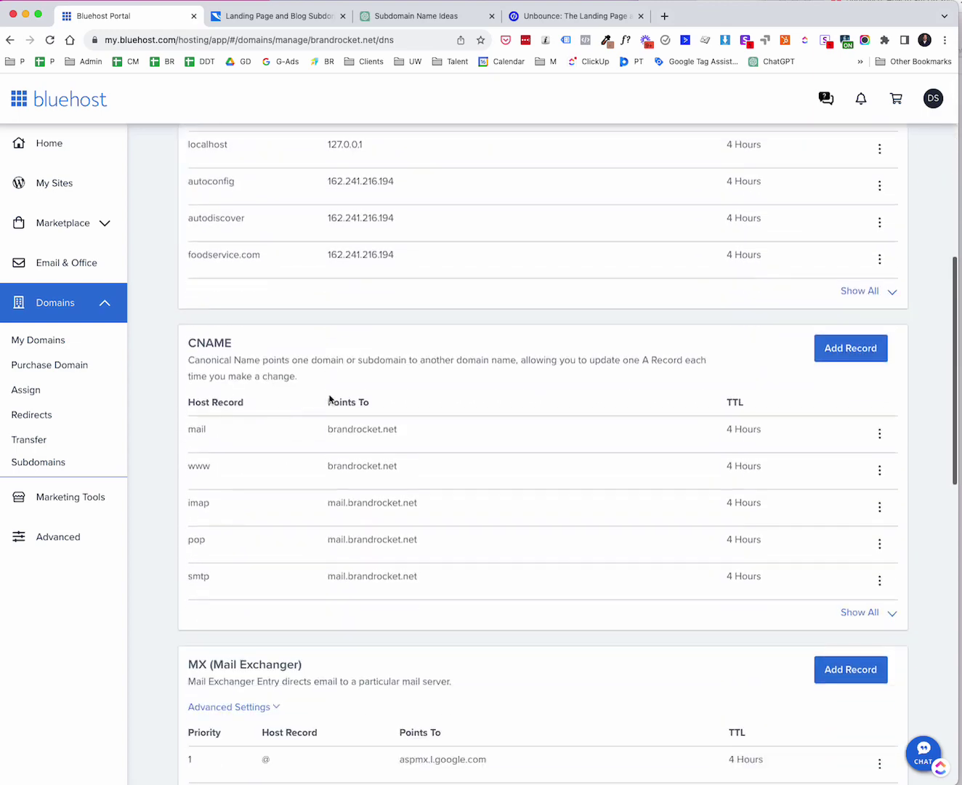
scroll(330, 399, down, 3)
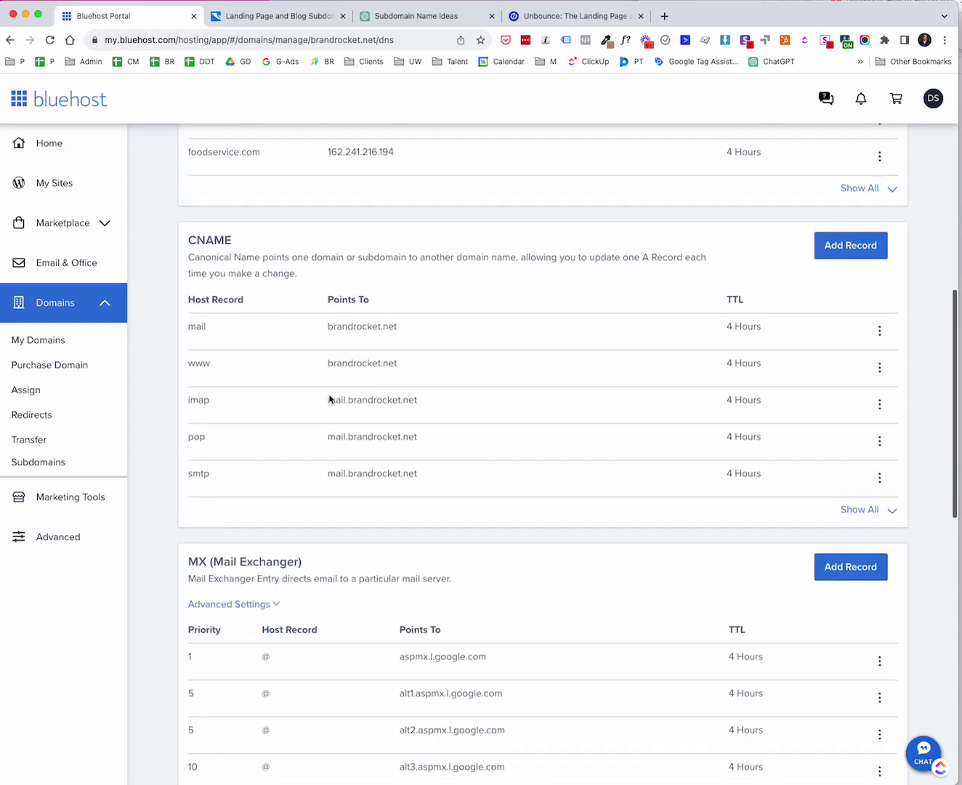
click(836, 252)
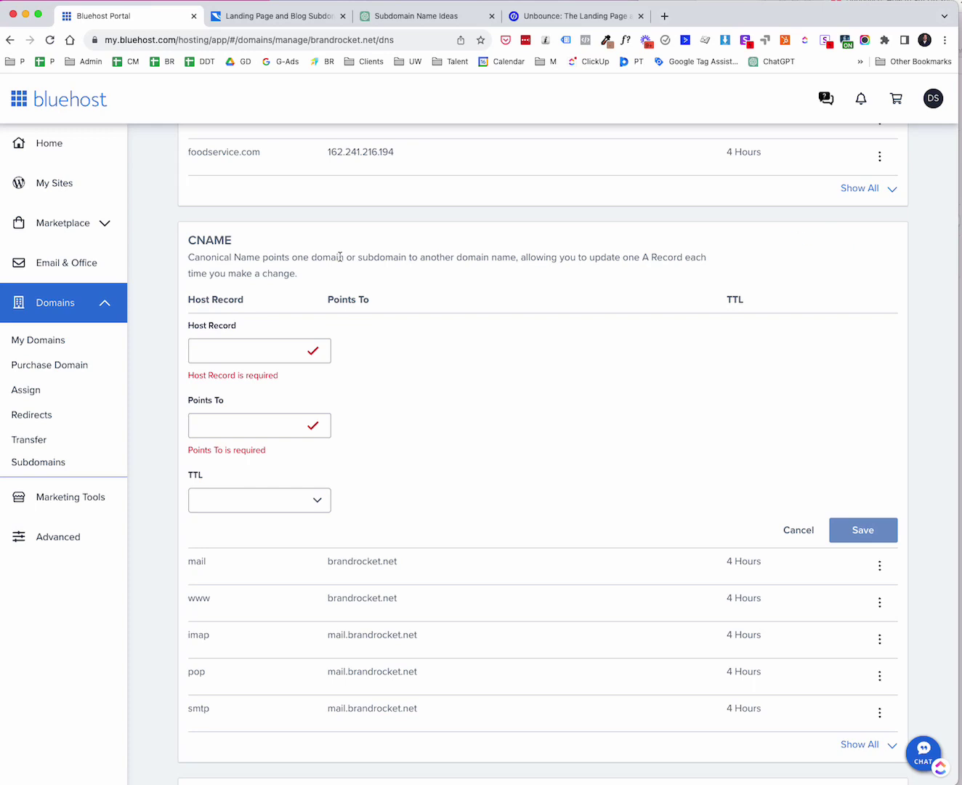
click(230, 351)
click(217, 351)
text(blog)
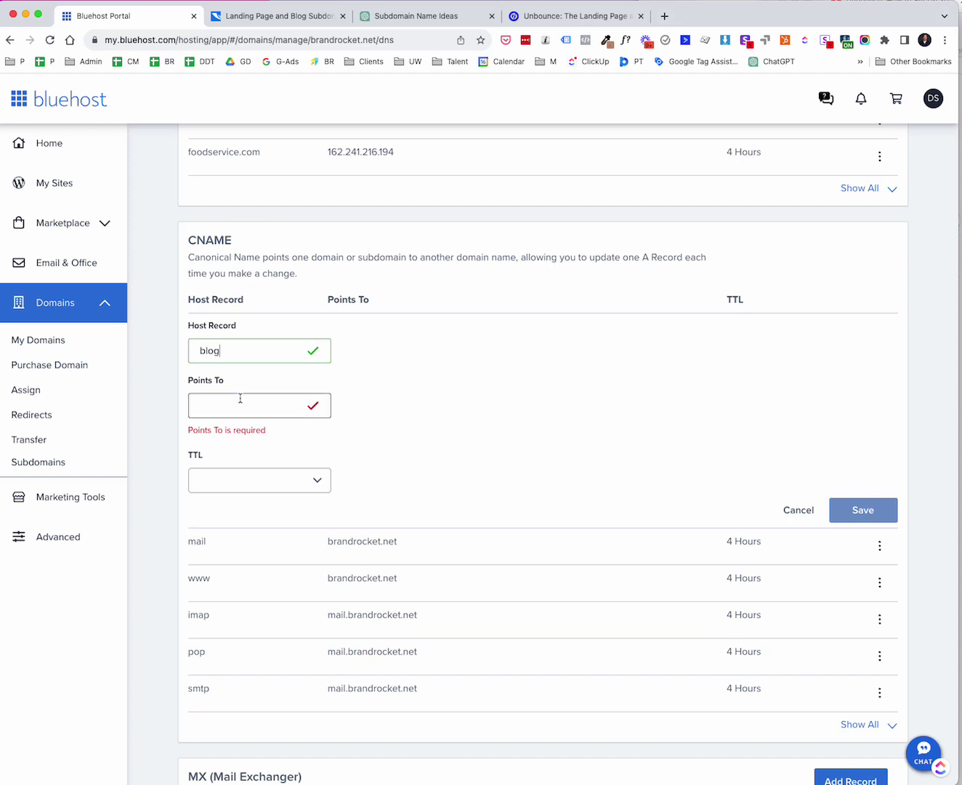
click(238, 401)
key(super+v)
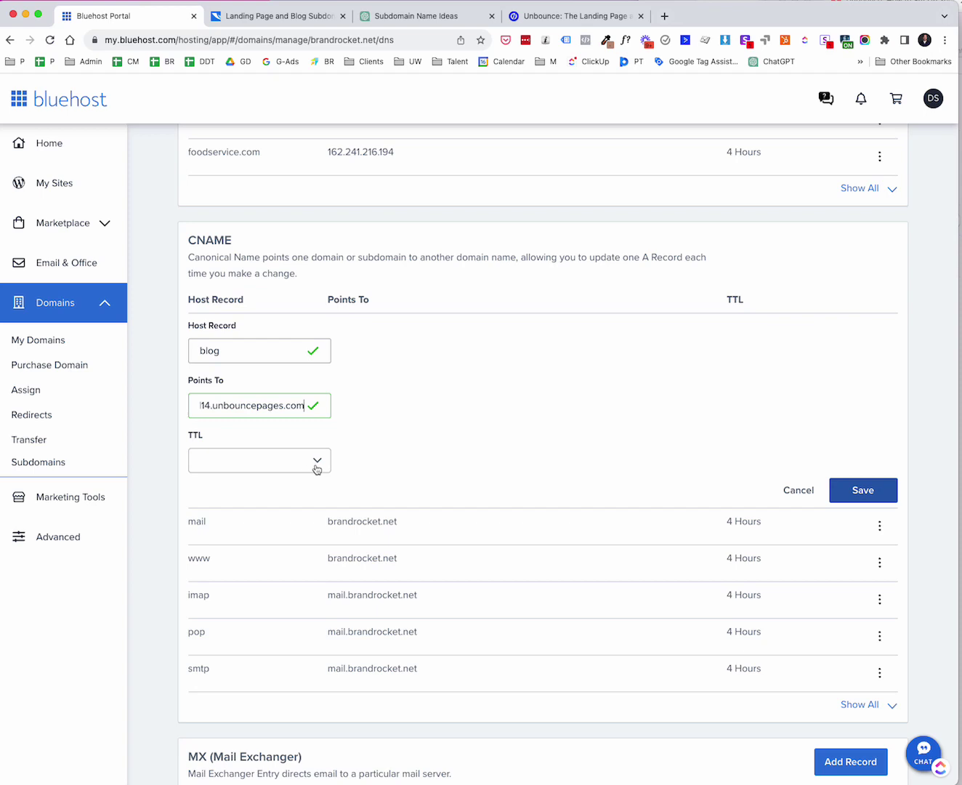
click(317, 465)
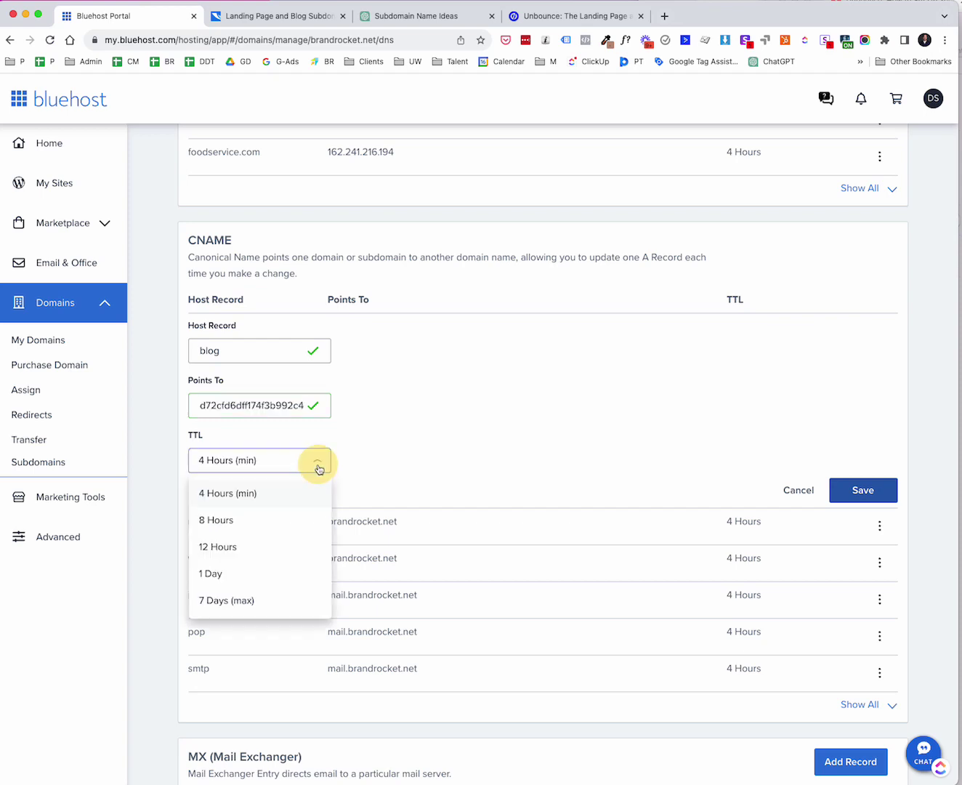
click(271, 498)
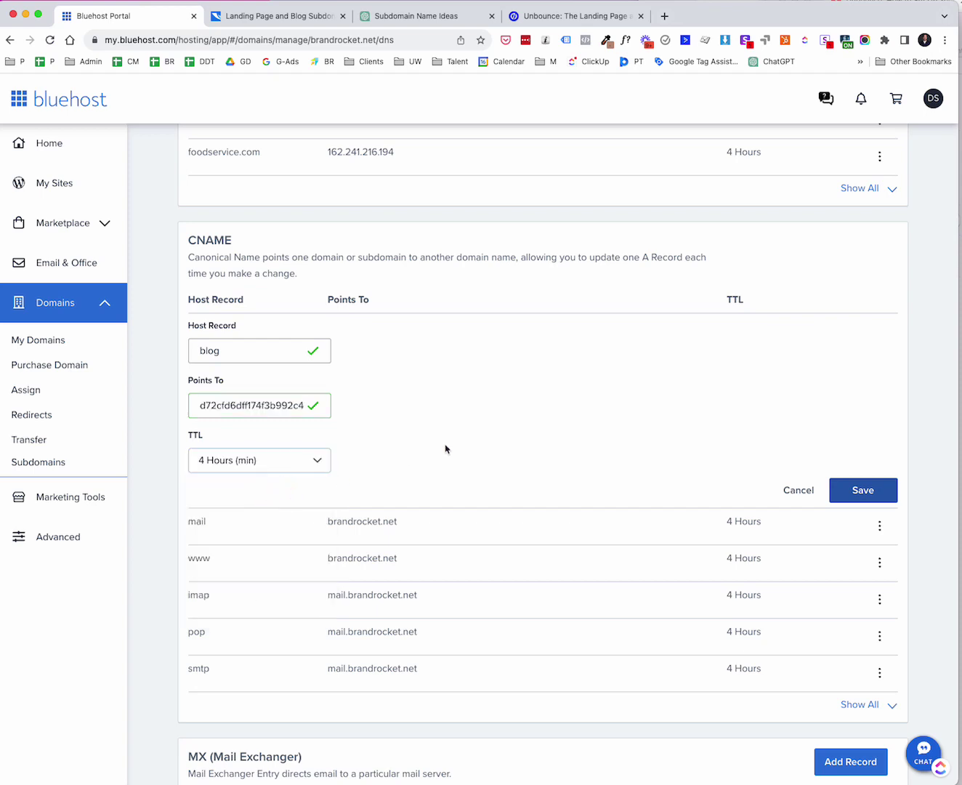
click(859, 491)
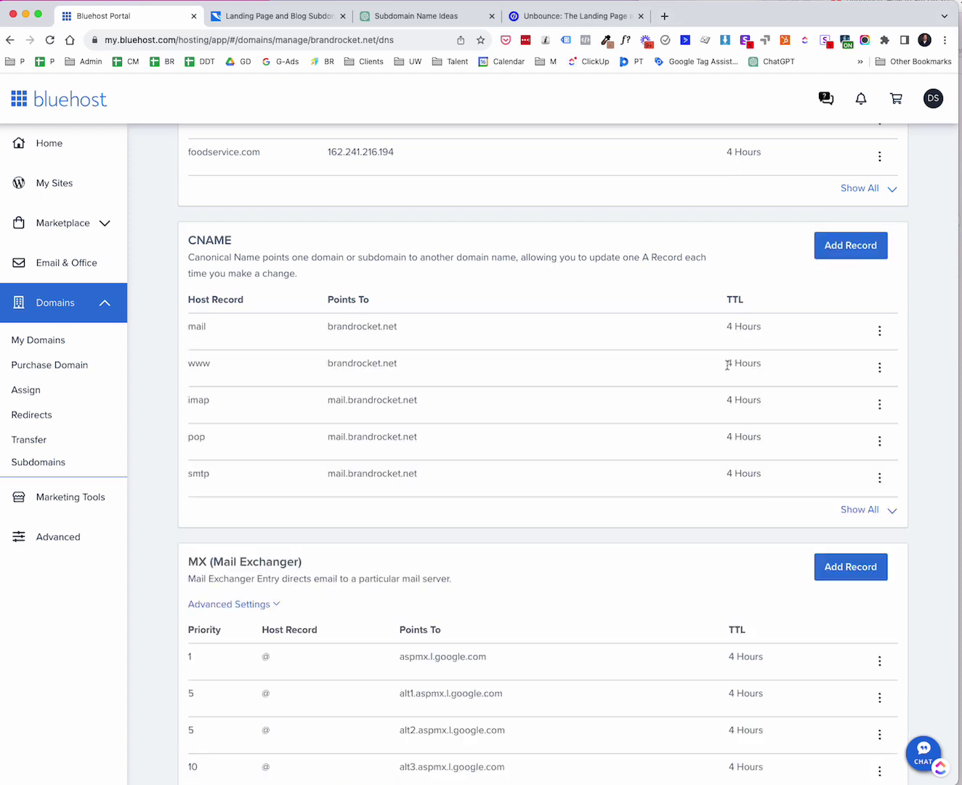
Expand all CNAME records to confirm blog is listed beneath lp and learn
click(872, 510)
scroll(538, 418, down, 2)
scroll(533, 415, down, 5)
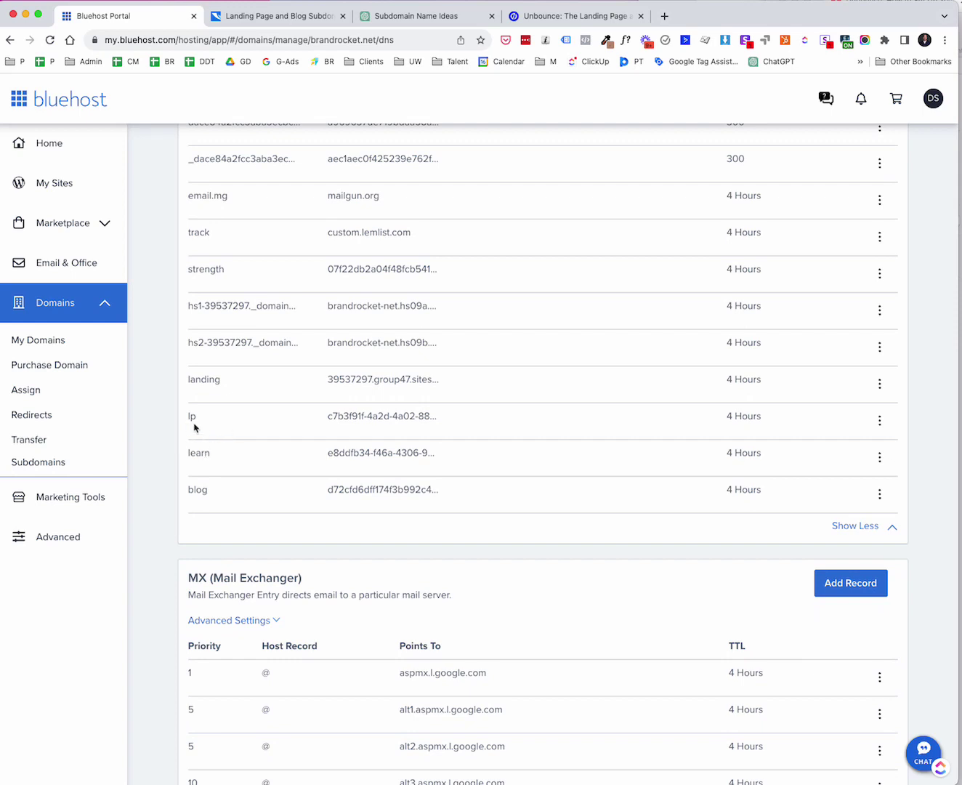
scroll(207, 426, down, 2)
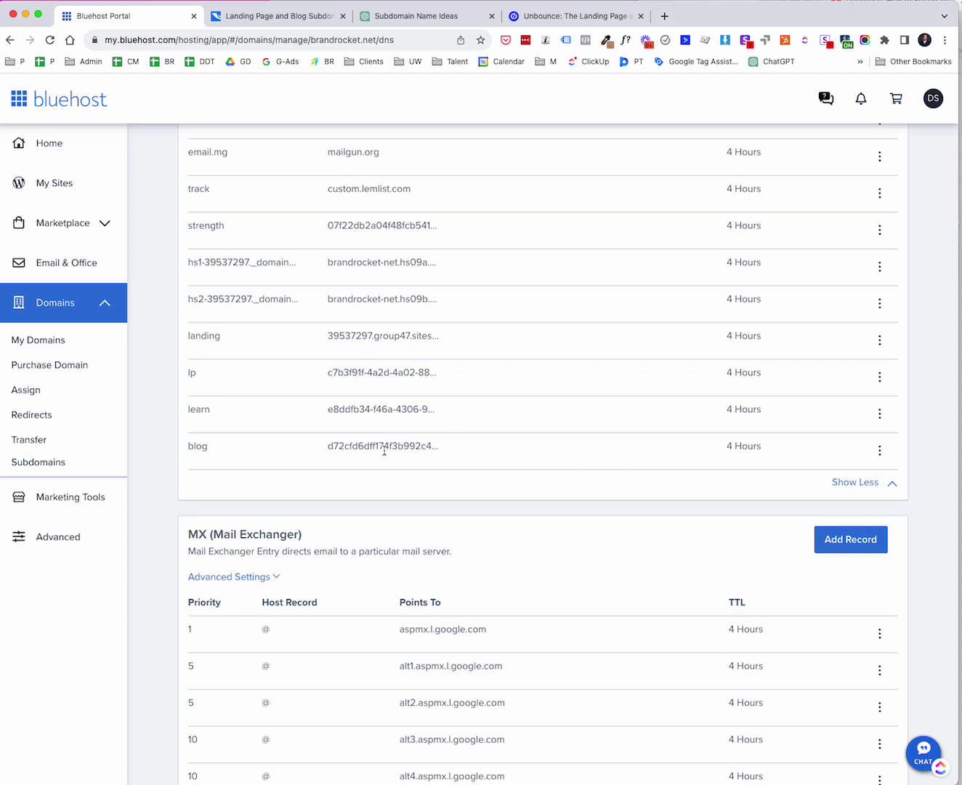
scroll(384, 450, up, 1)
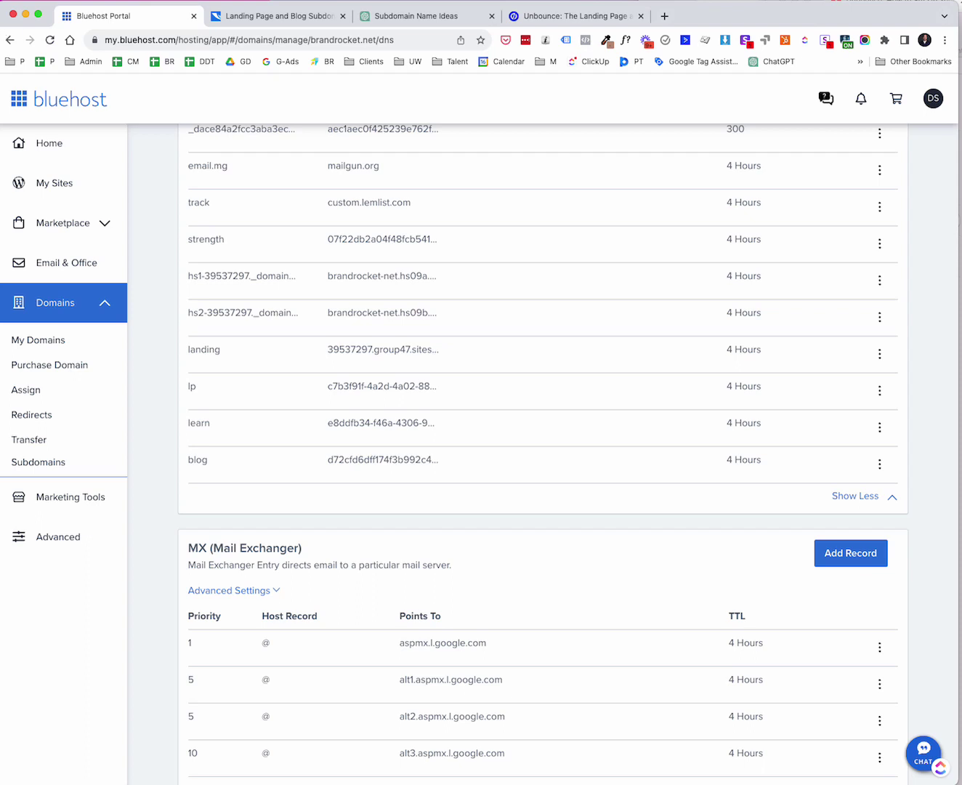
key(super+Tab)
Bring the Keynote CRO.key presentation forward on its Unbounce Offer slide
click(221, 48)
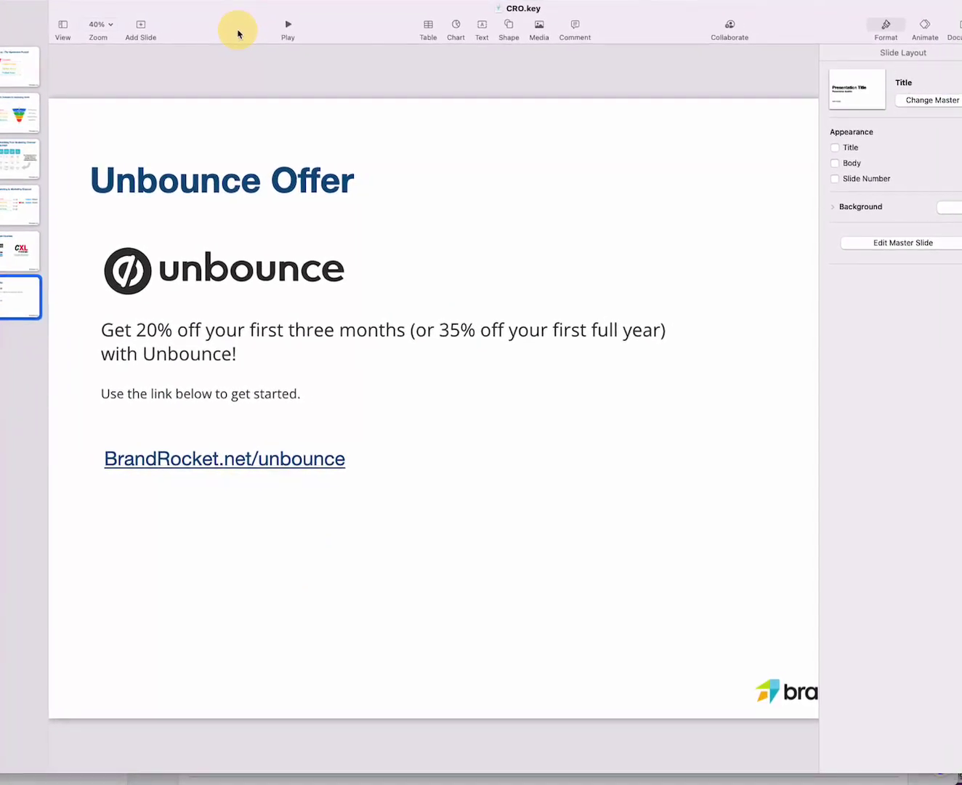